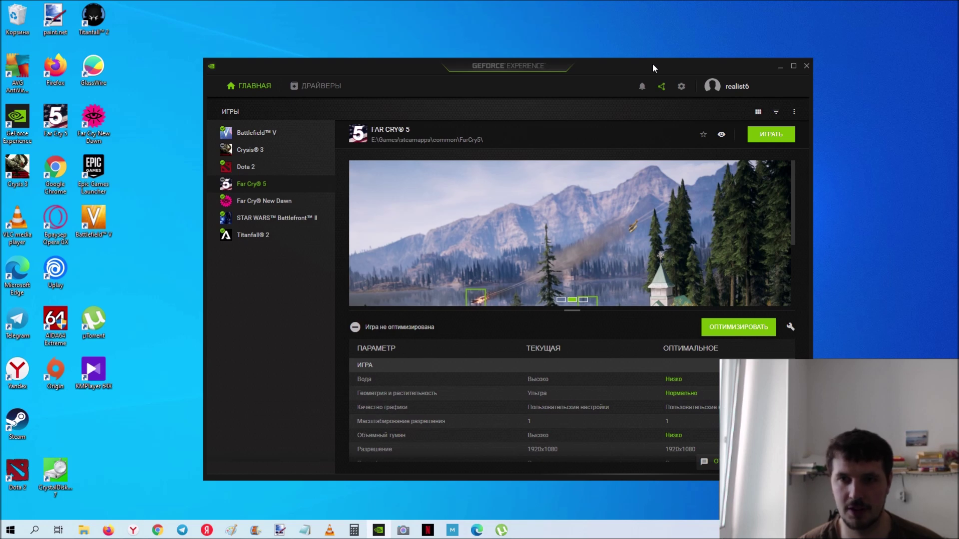
Step: Connect the YouTube account in the in-game overlay settings and allow NVIDIA GeForce Experience to access the Google account
{"action": "left_click", "coordinate": [662, 89]}
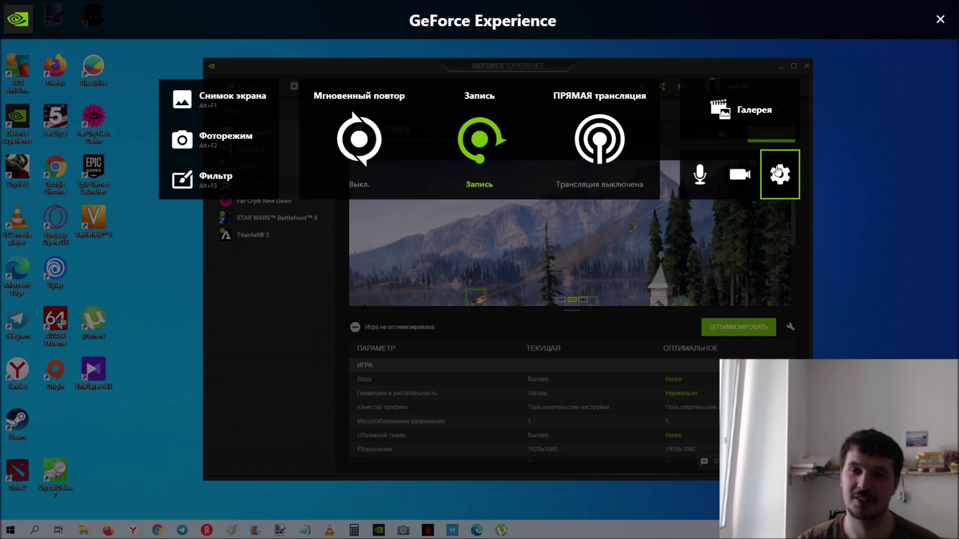
{"action": "left_click", "coordinate": [783, 178]}
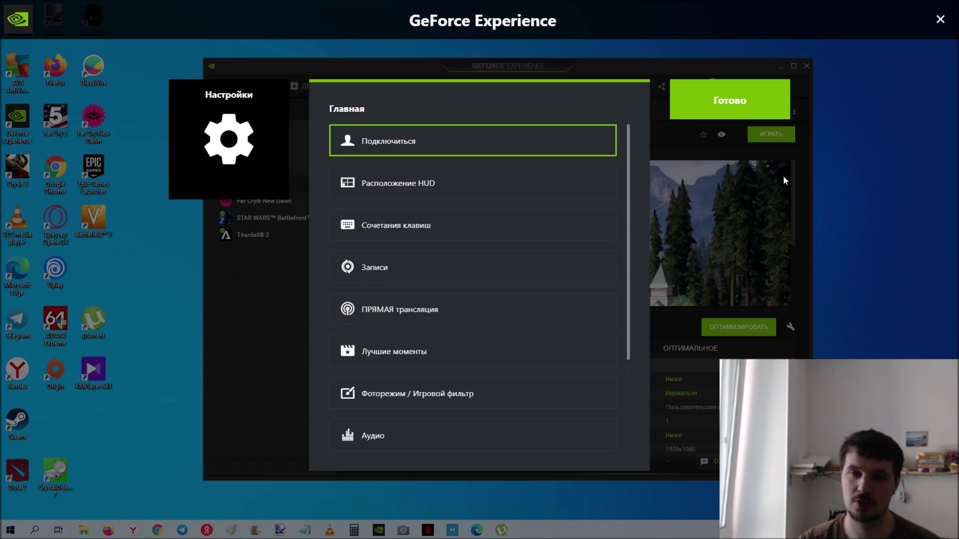
{"action": "left_click", "coordinate": [415, 144]}
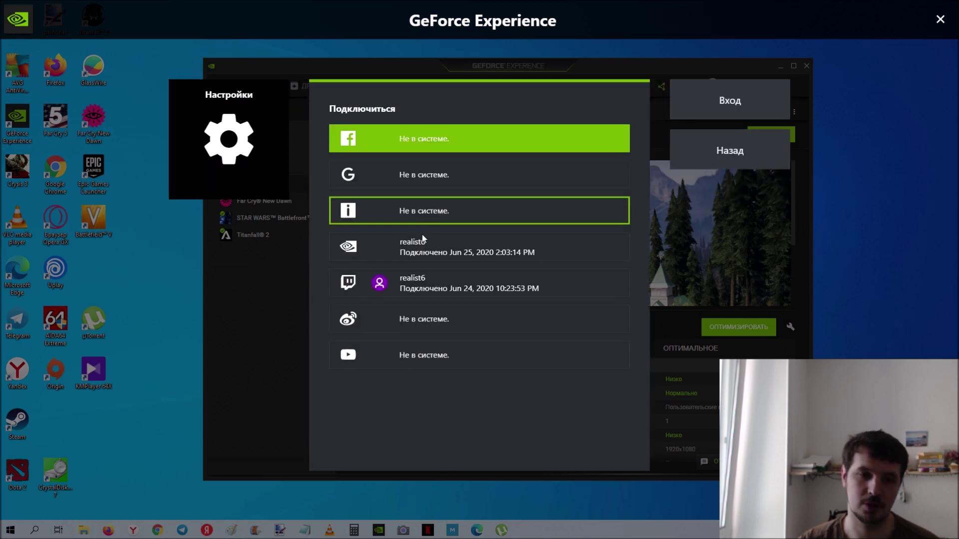
{"action": "left_click", "coordinate": [417, 355]}
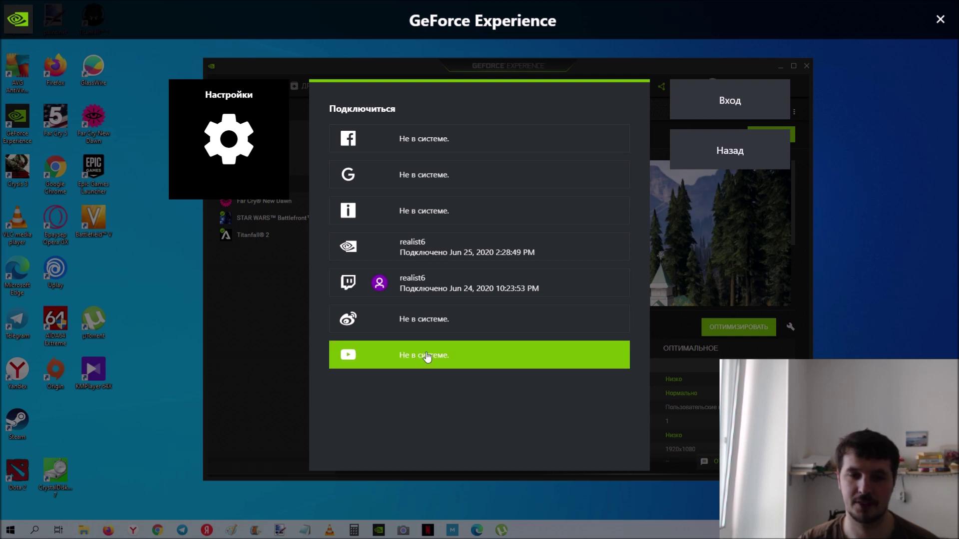
{"action": "left_click", "coordinate": [426, 356]}
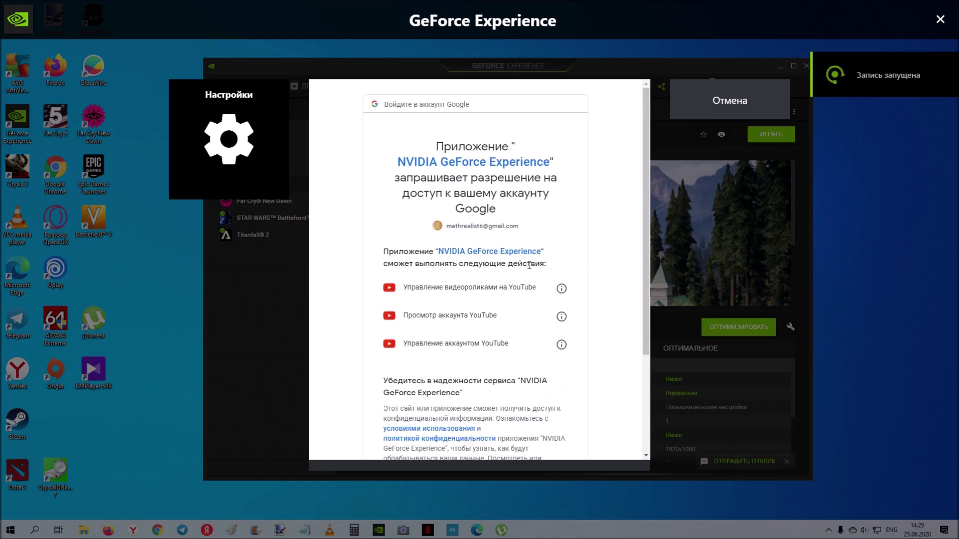
{"action": "scroll", "coordinate": [480, 269], "scroll_direction": "down", "scroll_amount": 3}
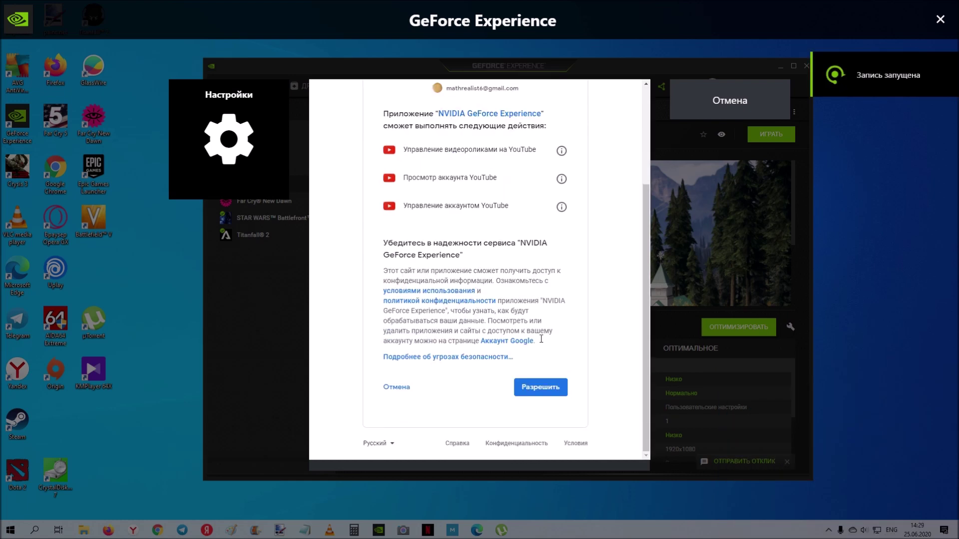
{"action": "left_click", "coordinate": [541, 389]}
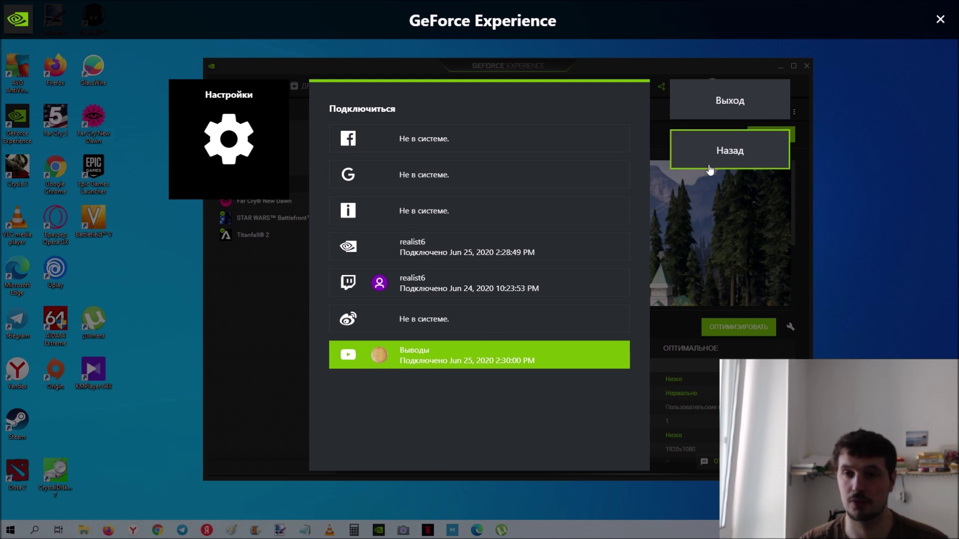
{"action": "left_click", "coordinate": [714, 151]}
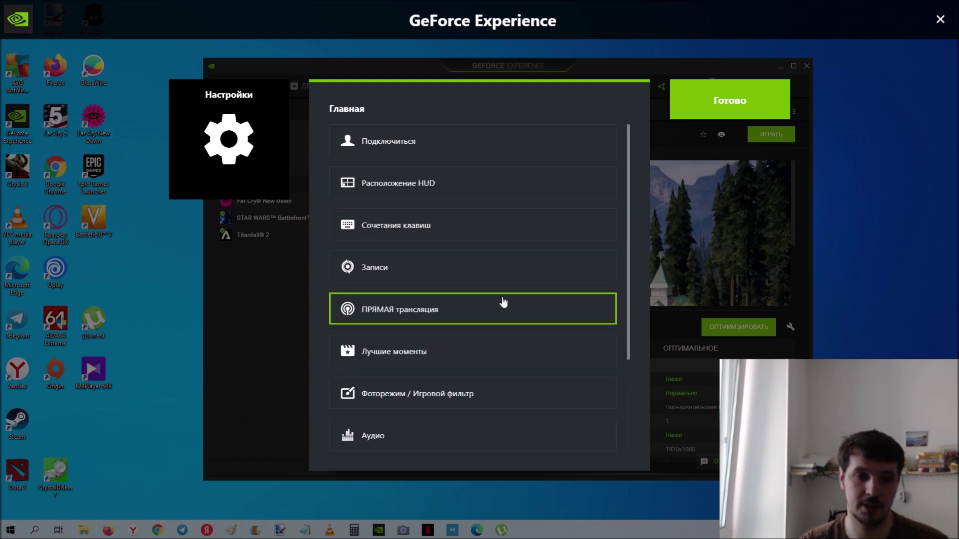
Step: Review the live broadcast settings for YouTube, including quality, custom overlays and ingest server
{"action": "left_click", "coordinate": [468, 314]}
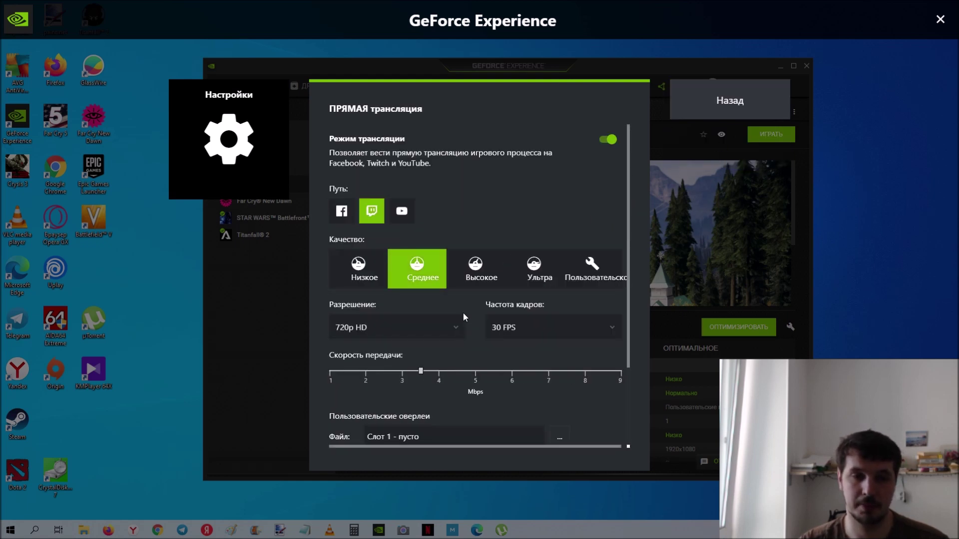
{"action": "left_click", "coordinate": [401, 212]}
{"action": "scroll", "coordinate": [456, 227], "scroll_direction": "down", "scroll_amount": 2}
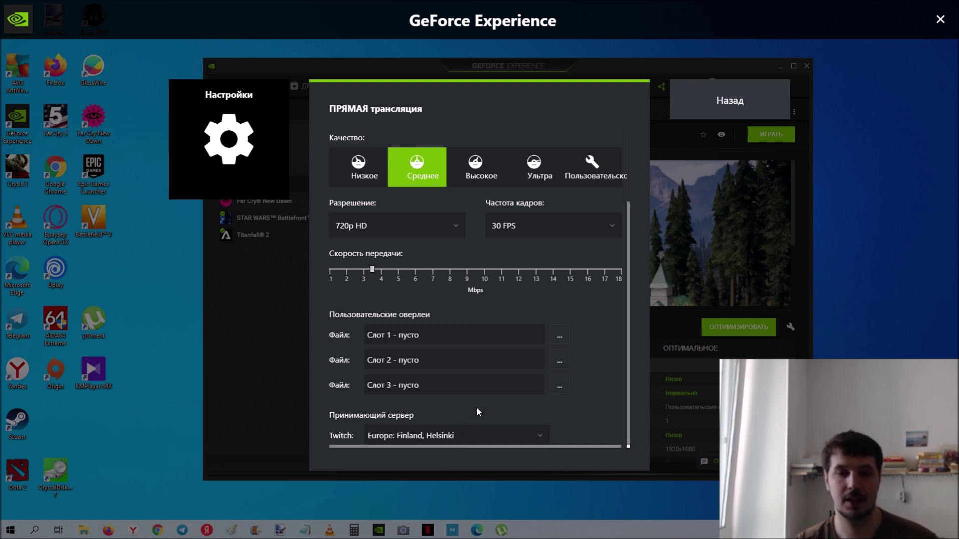
{"action": "left_click", "coordinate": [722, 115]}
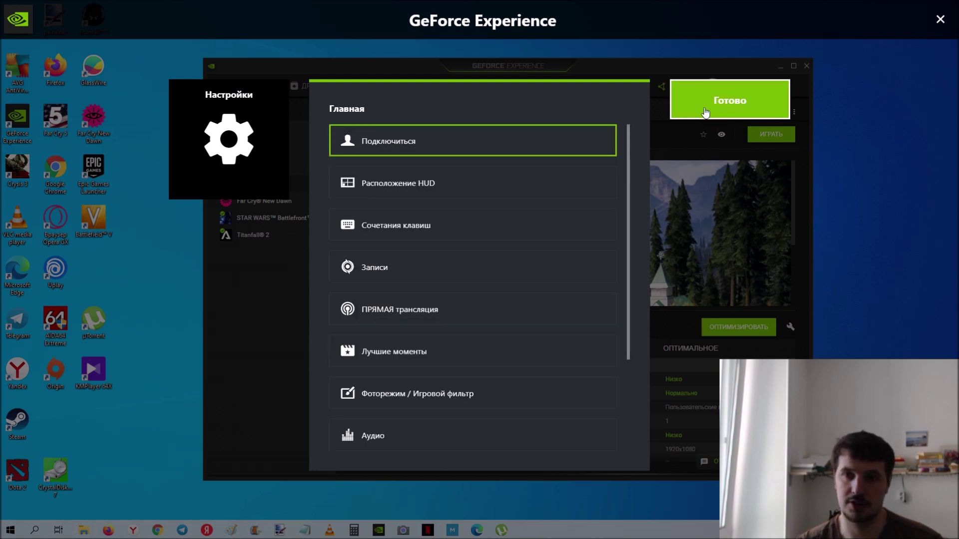
{"action": "left_click", "coordinate": [709, 111]}
Step: Choose YouTube as the service in the live broadcast settings, save them and close the overlay
{"action": "left_click", "coordinate": [638, 141]}
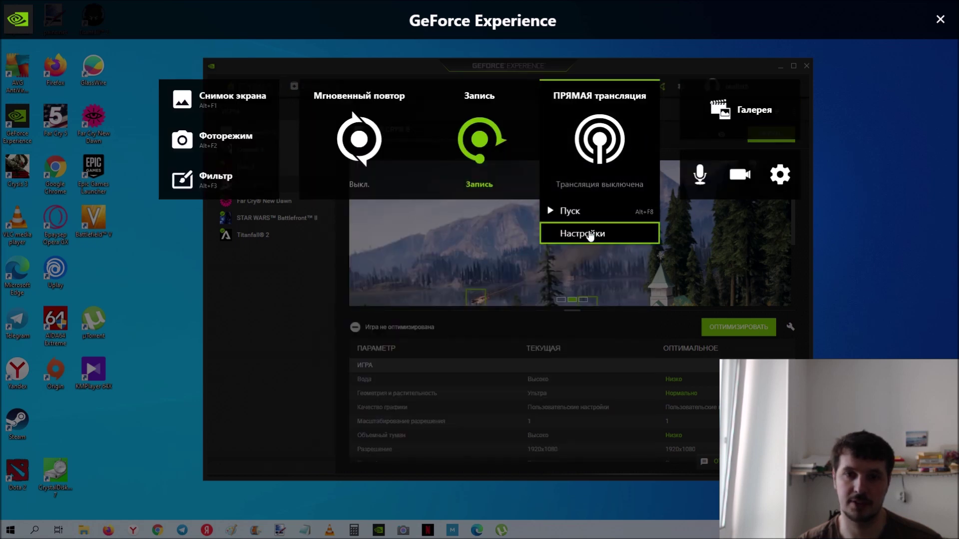
{"action": "left_click", "coordinate": [591, 232]}
{"action": "left_click", "coordinate": [402, 213]}
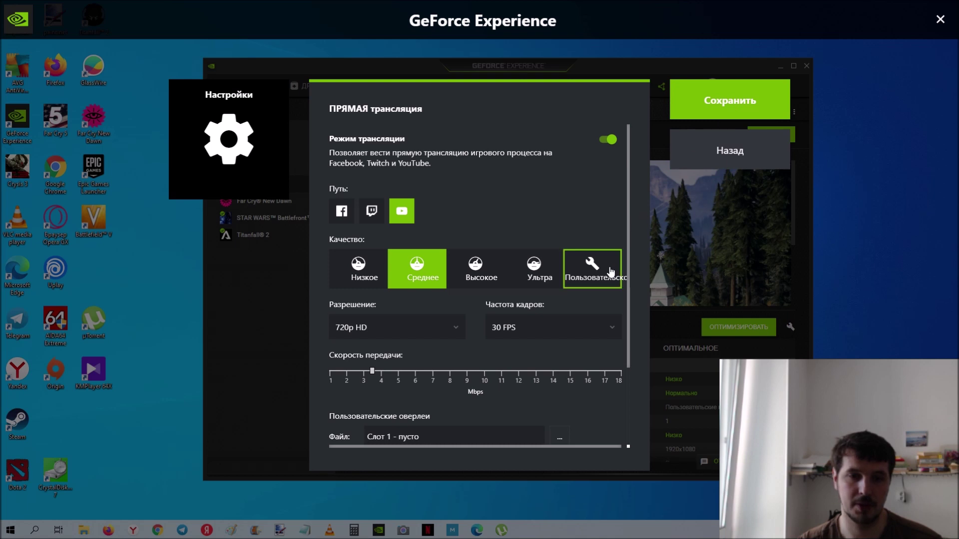
{"action": "scroll", "coordinate": [371, 280], "scroll_direction": "down", "scroll_amount": 2}
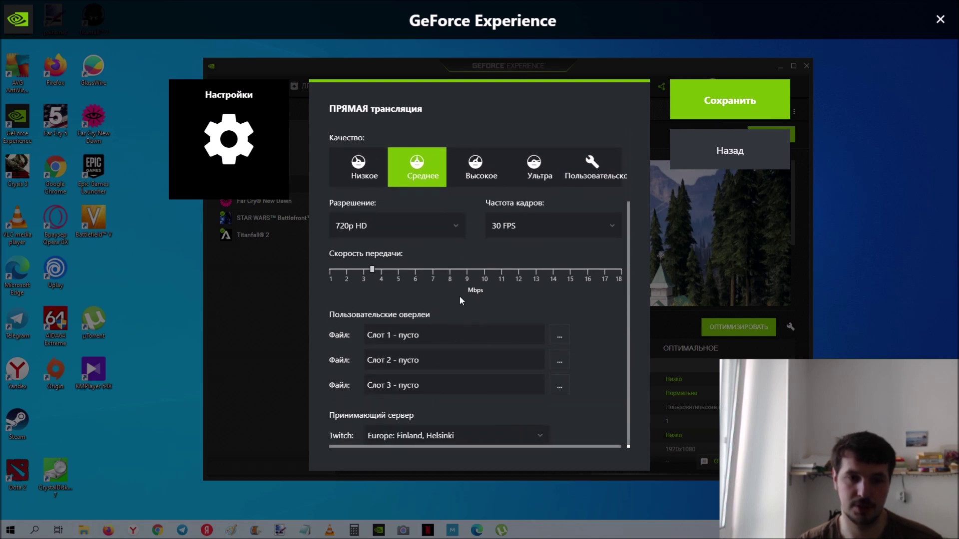
{"action": "scroll", "coordinate": [370, 280], "scroll_direction": "up", "scroll_amount": 2}
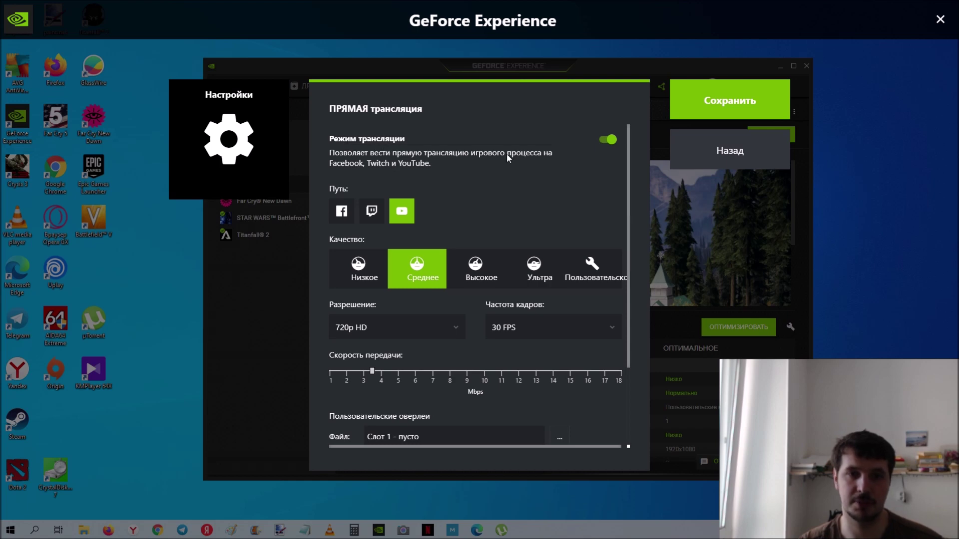
{"action": "left_click", "coordinate": [720, 104]}
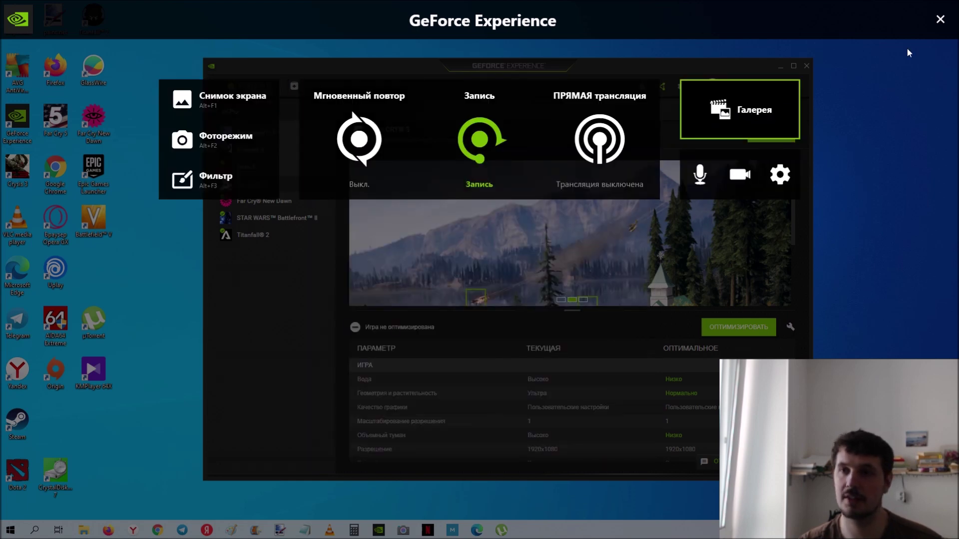
{"action": "left_click", "coordinate": [937, 21]}
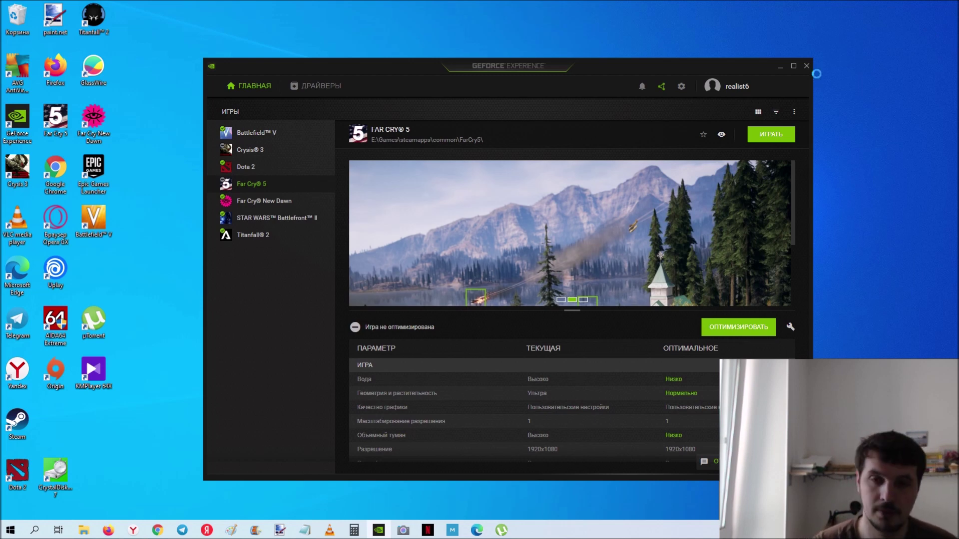
Step: Try to start a live broadcast to YouTube with the public audience option
{"action": "key", "text": "alt+F8"}
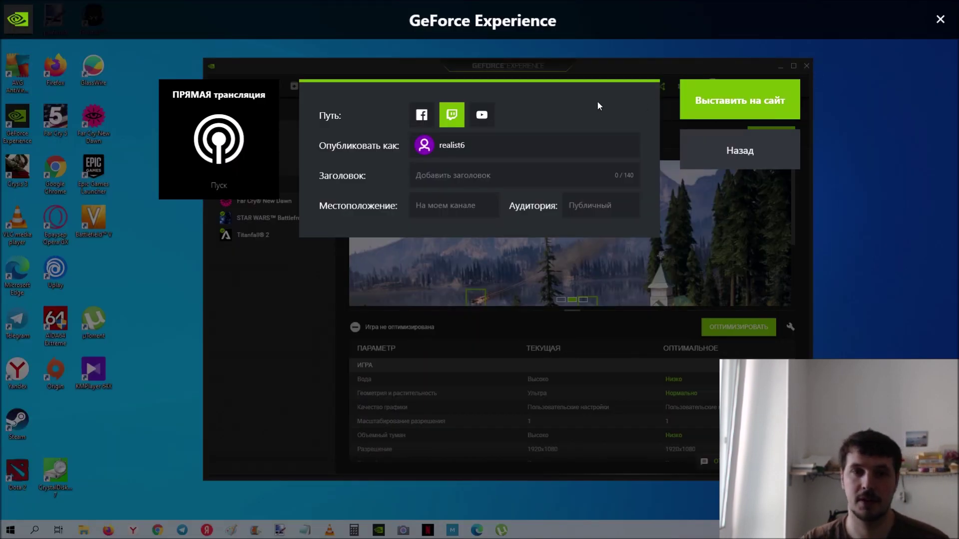
{"action": "left_click", "coordinate": [492, 118]}
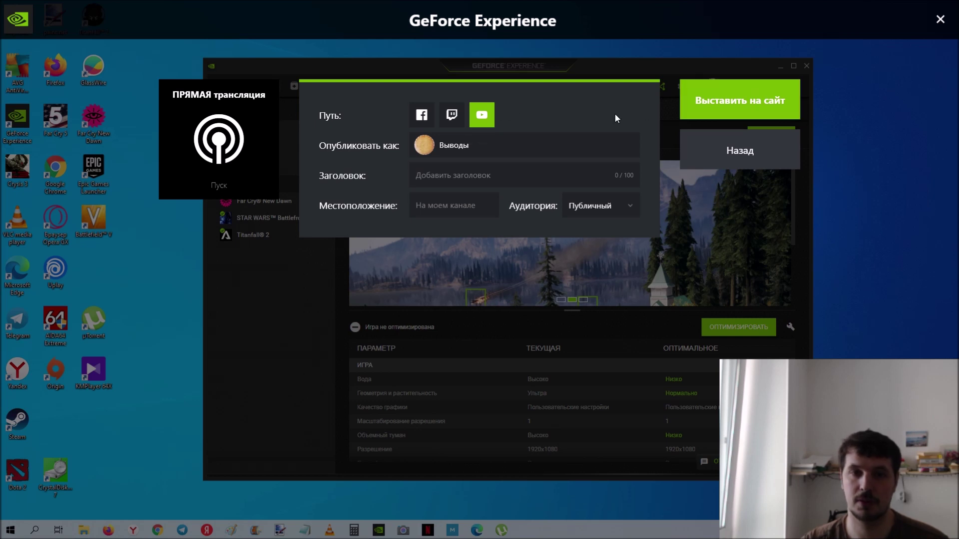
{"action": "left_click", "coordinate": [779, 98]}
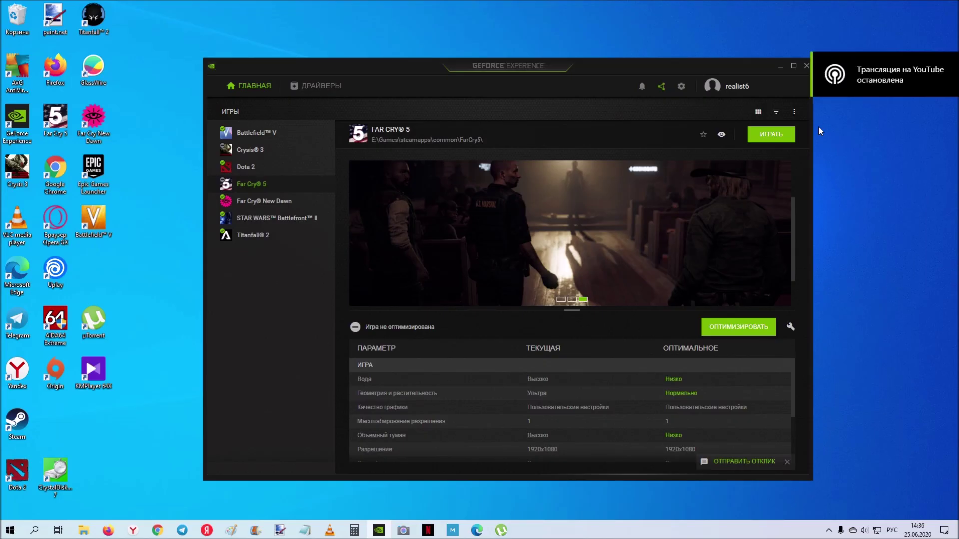
Step: Switch to Chrome, leave the webcam stream details form and open the YouTube Studio channel dashboard
{"action": "left_click", "coordinate": [158, 530]}
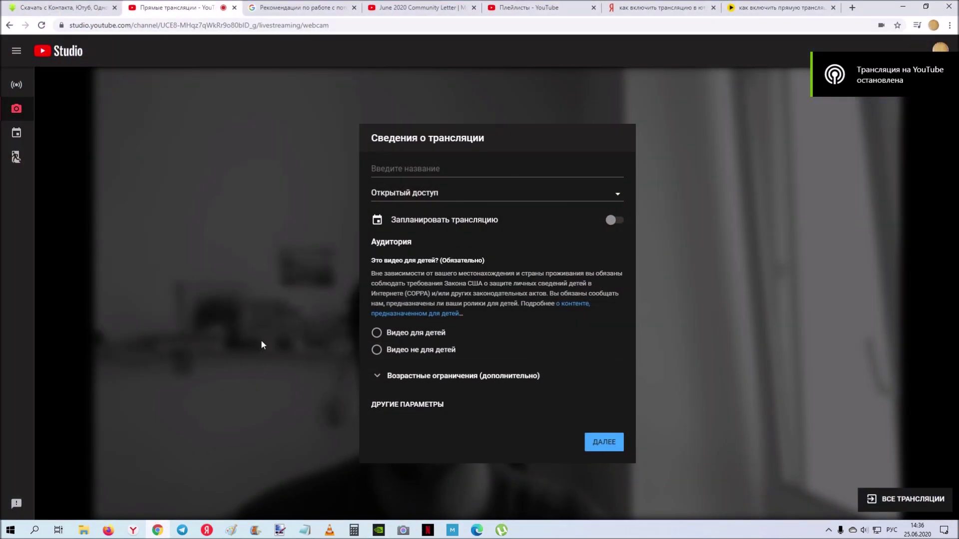
{"action": "left_click", "coordinate": [595, 443]}
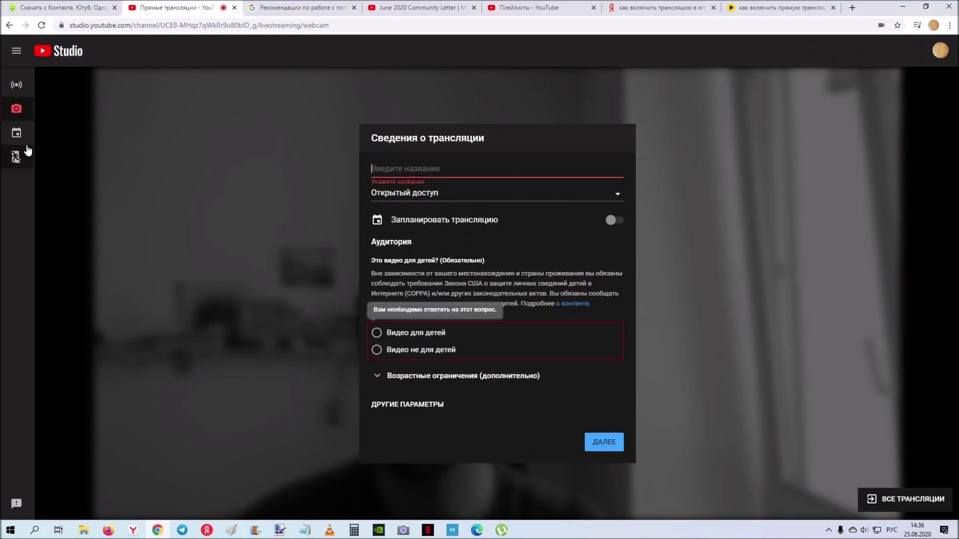
{"action": "left_click", "coordinate": [9, 25]}
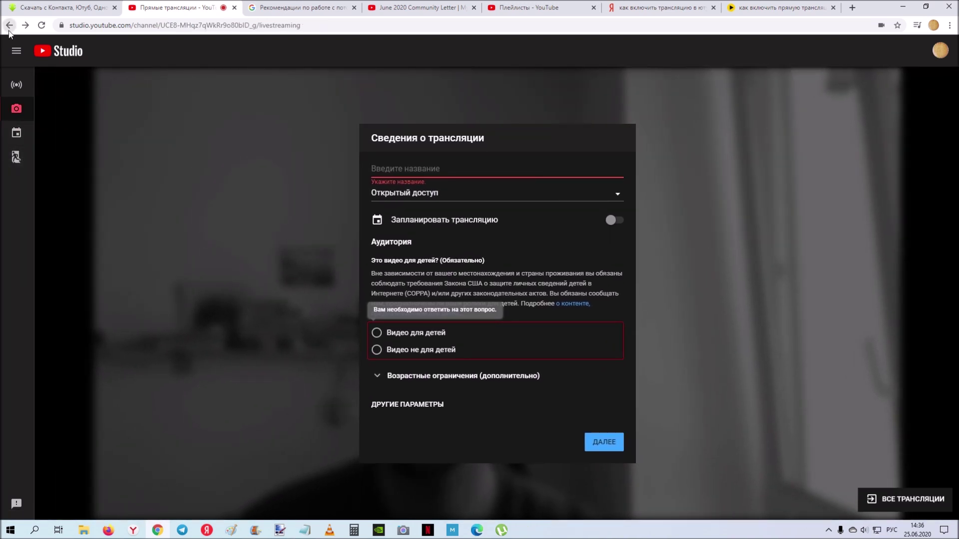
{"action": "left_click", "coordinate": [9, 30]}
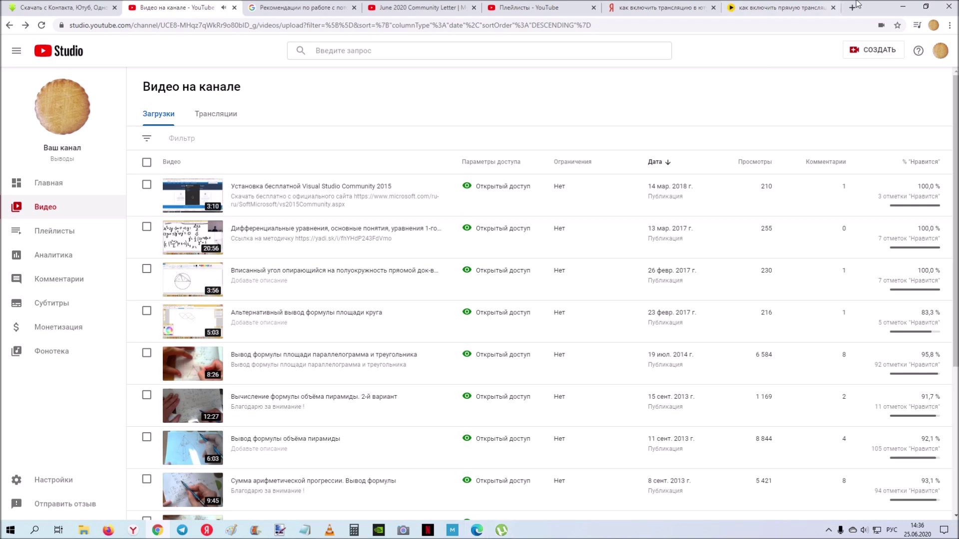
{"action": "left_click", "coordinate": [54, 184]}
Step: Restore the Chrome window to a smaller size and position the GeForce Experience window over the desktop
{"action": "left_click_drag", "start_coordinate": [842, 9], "coordinate": [379, 215]}
{"action": "mouse_move", "coordinate": [680, 73]}
{"action": "left_mouse_down"}
{"action": "mouse_move", "coordinate": [683, 35]}
{"action": "mouse_move", "coordinate": [706, 60]}
{"action": "mouse_move", "coordinate": [675, 59]}
{"action": "left_mouse_up"}
{"action": "key", "text": "alt+F9"}
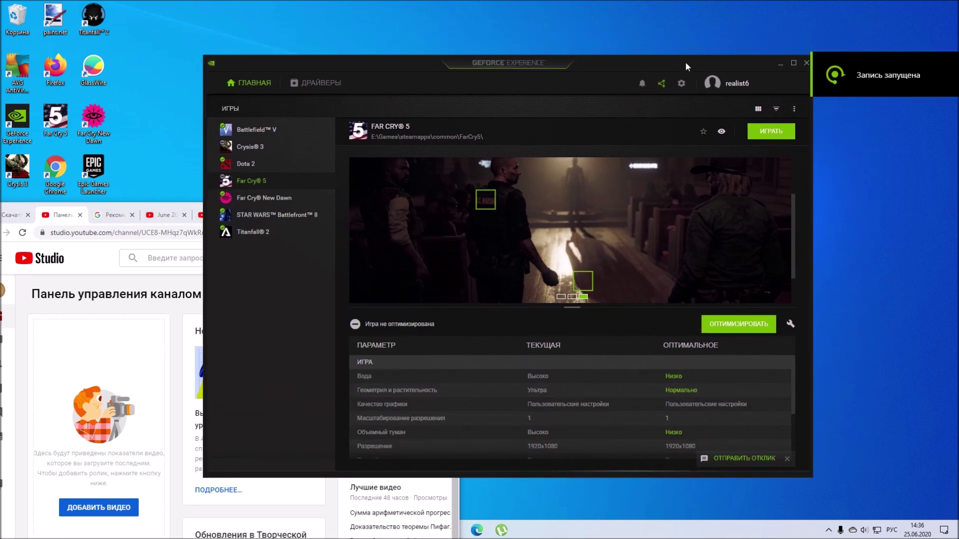
{"action": "mouse_move", "coordinate": [670, 69]}
{"action": "left_mouse_down"}
{"action": "mouse_move", "coordinate": [618, 68]}
{"action": "mouse_move", "coordinate": [658, 55]}
{"action": "left_mouse_up"}
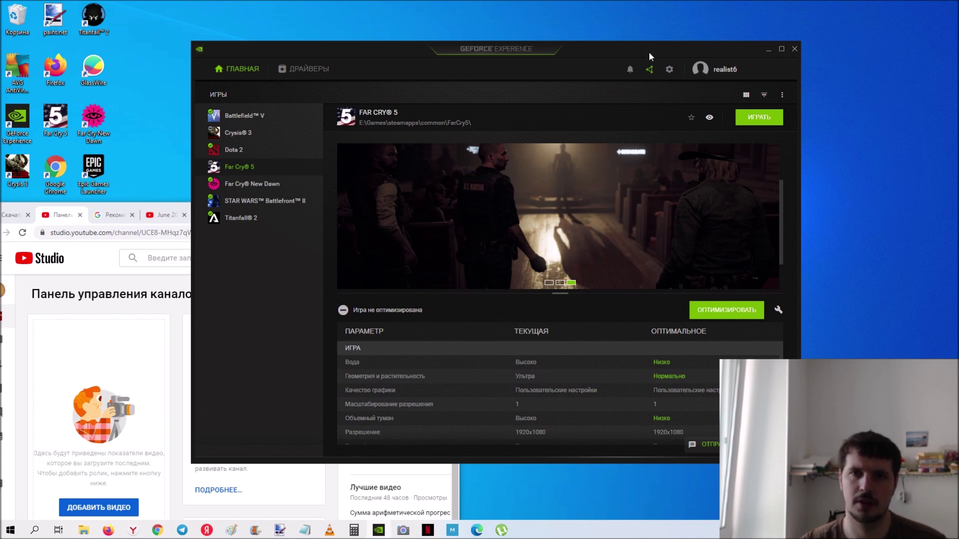
{"action": "left_click_drag", "start_coordinate": [649, 51], "coordinate": [684, 47]}
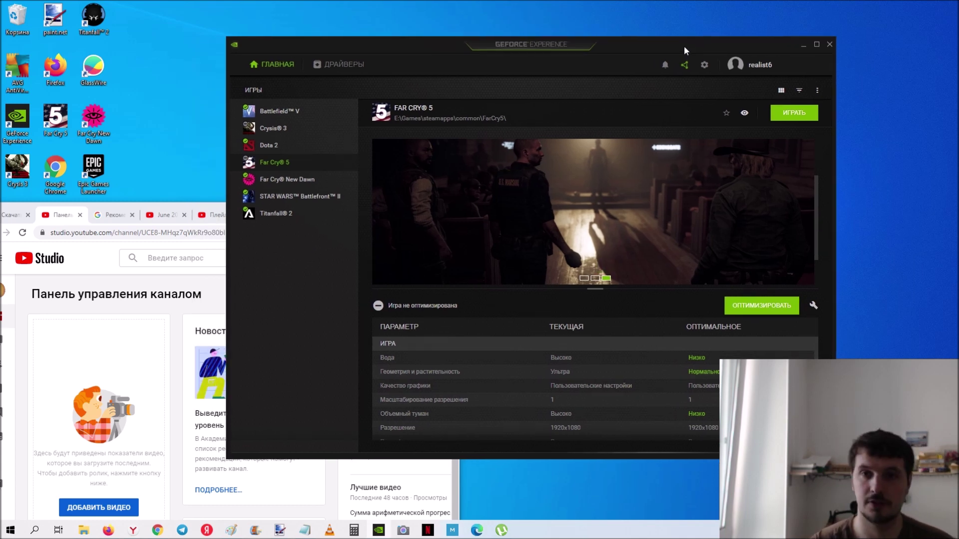
{"action": "key", "text": "alt+F8"}
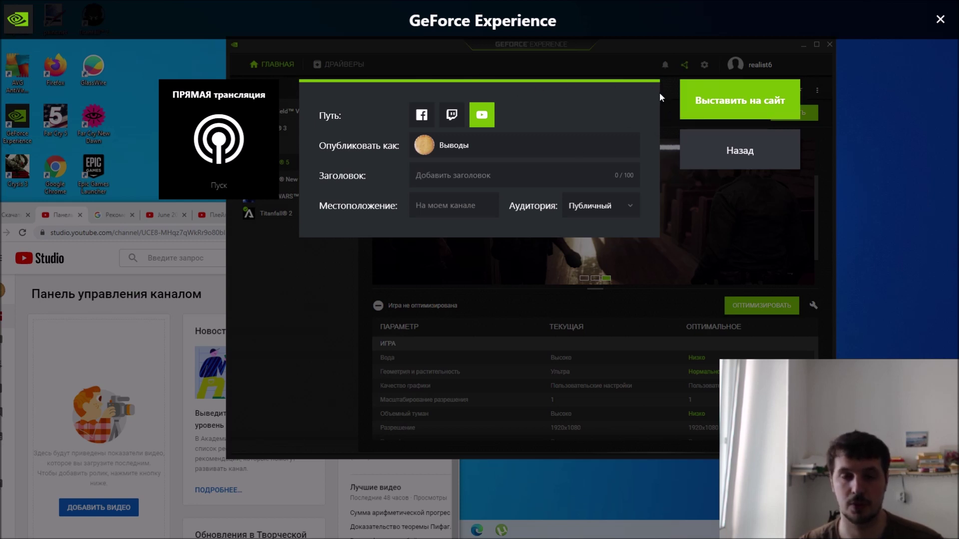
{"action": "left_click", "coordinate": [767, 158]}
{"action": "left_click", "coordinate": [939, 20]}
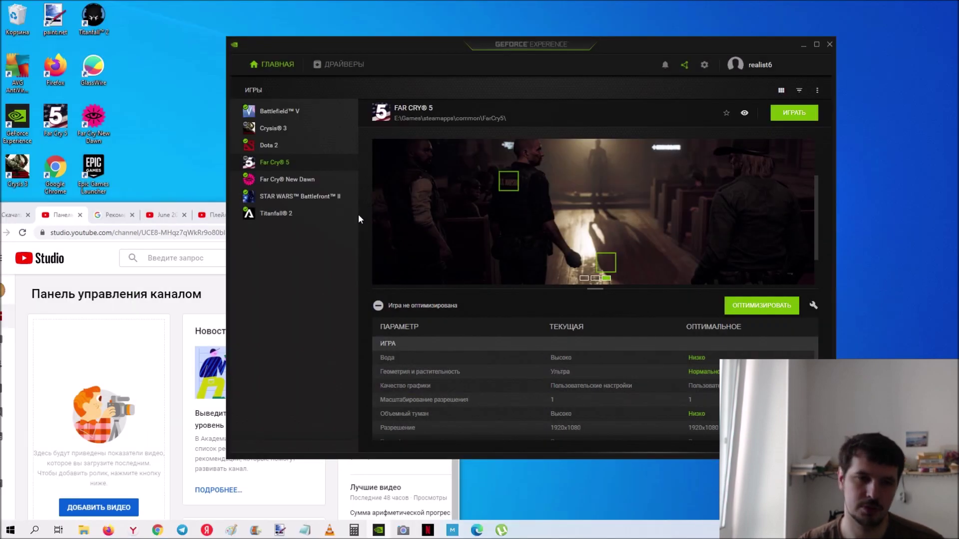
Step: Bring the YouTube Studio window to the front and maximize it
{"action": "left_click_drag", "start_coordinate": [174, 288], "coordinate": [165, 293]}
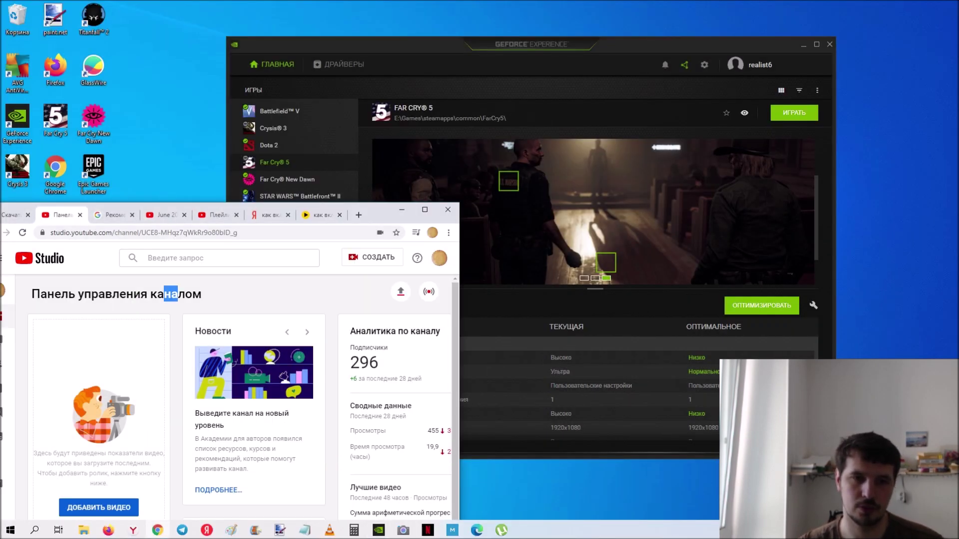
{"action": "key", "text": "super+Up"}
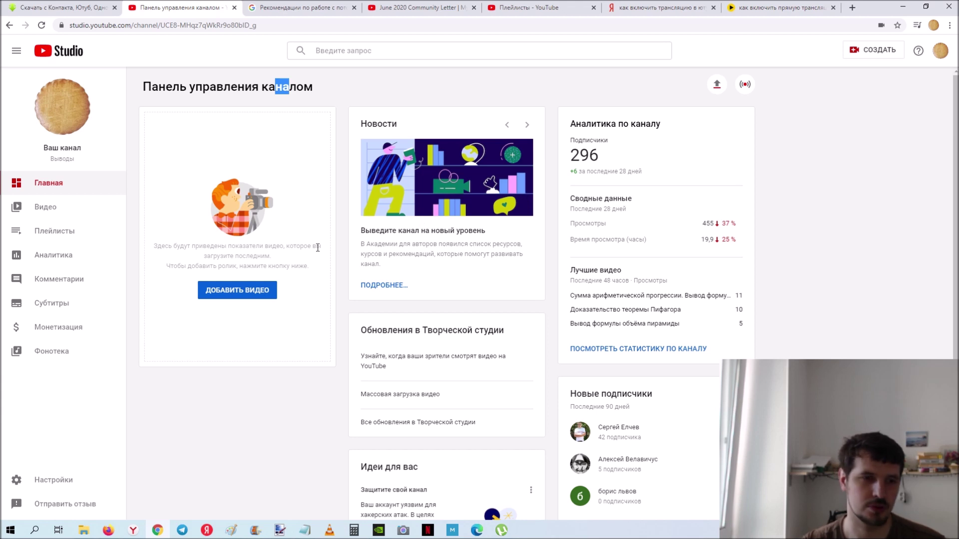
{"action": "left_click", "coordinate": [938, 52]}
{"action": "left_click", "coordinate": [586, 90]}
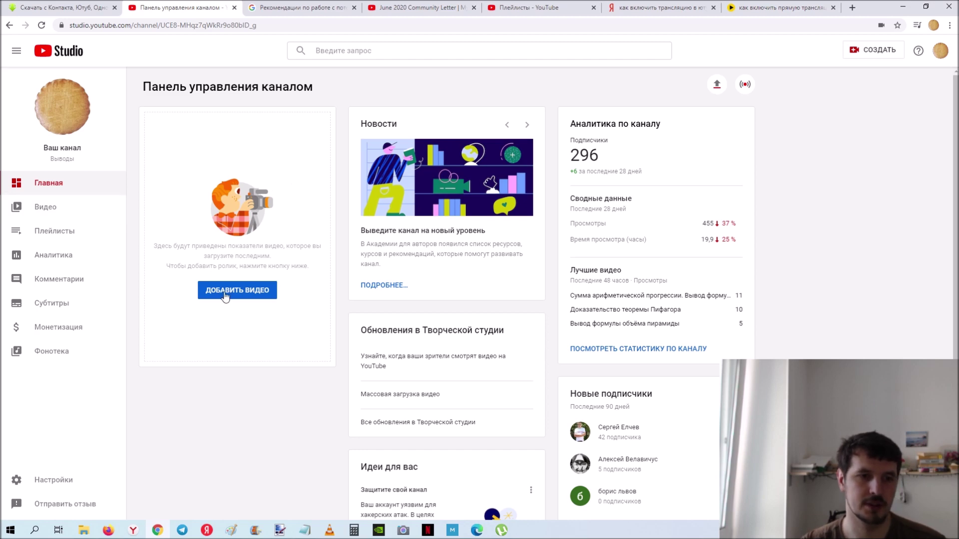
Step: Go to the live broadcasts among the channel's videos and open the new stream form in the Streams section
{"action": "left_click", "coordinate": [47, 207]}
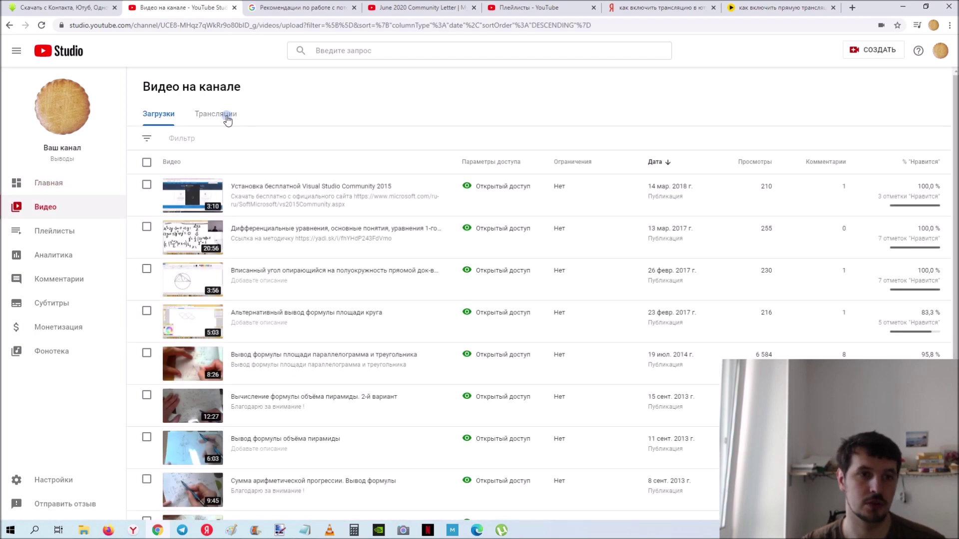
{"action": "left_click", "coordinate": [227, 118]}
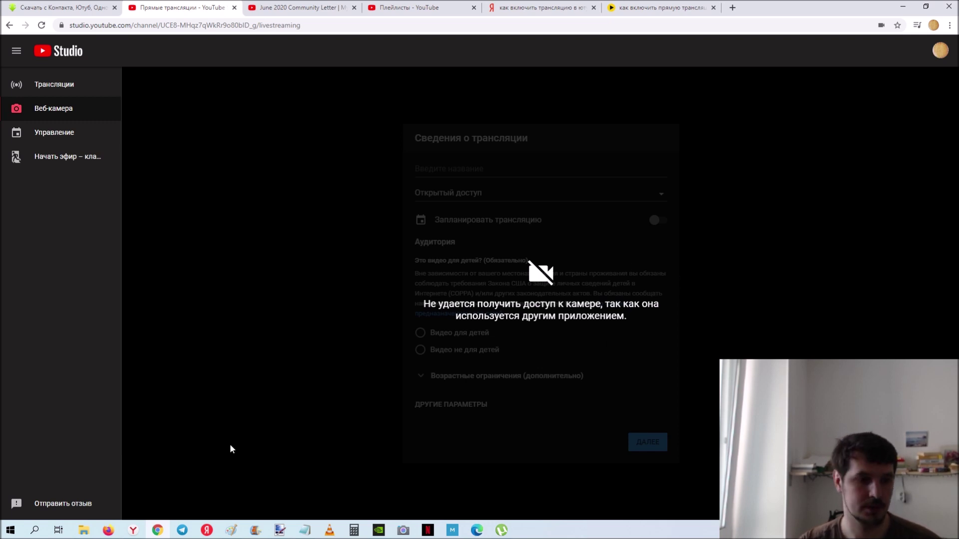
{"action": "left_click", "coordinate": [63, 91]}
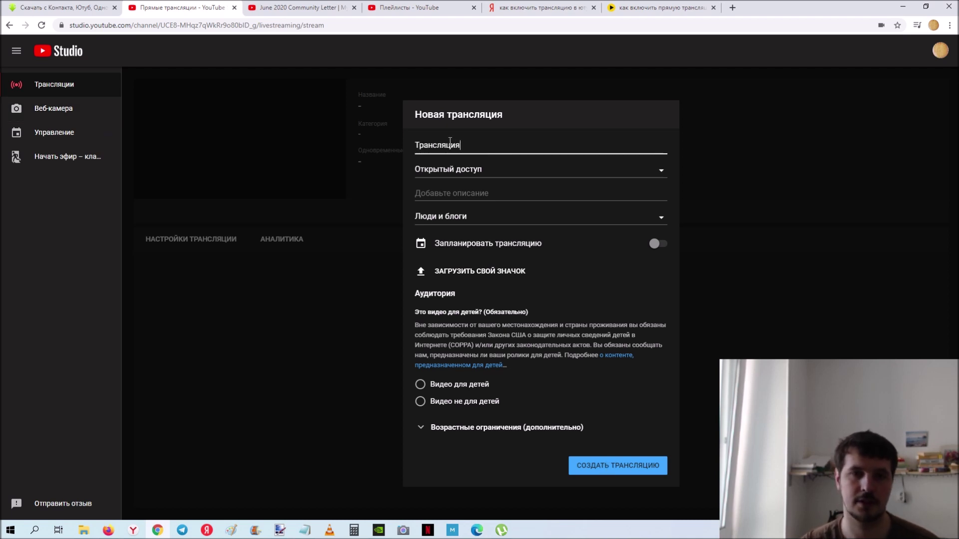
Step: Create the new stream titled "Трансляция тест", marked as not made for kids, and advance the dashboard introduction
{"action": "left_click", "coordinate": [632, 465]}
{"action": "left_click", "coordinate": [420, 402]}
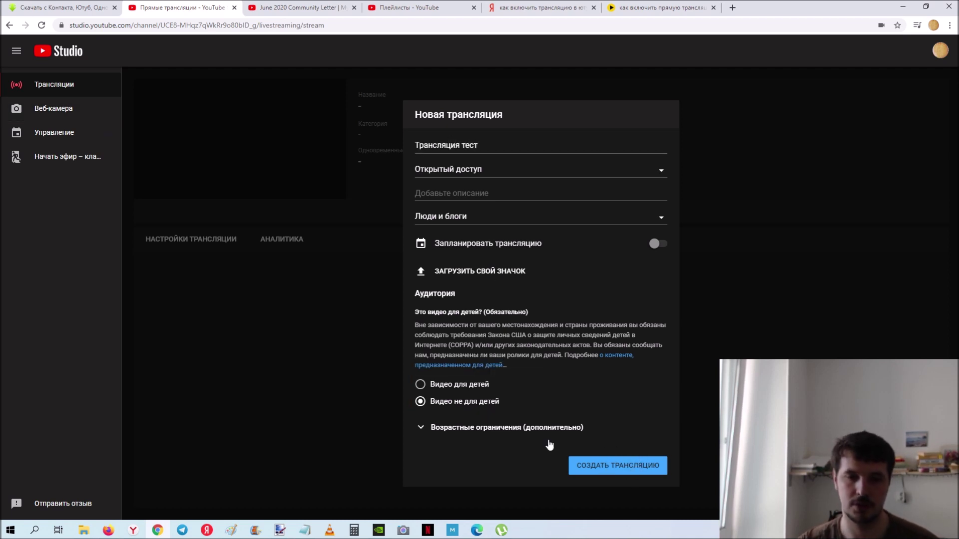
{"action": "left_click", "coordinate": [624, 465]}
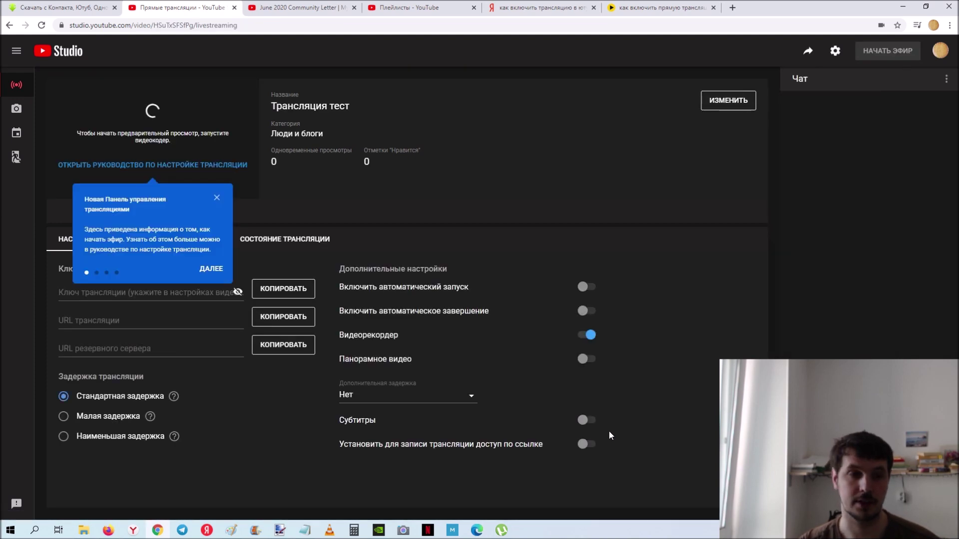
{"action": "left_click", "coordinate": [204, 269]}
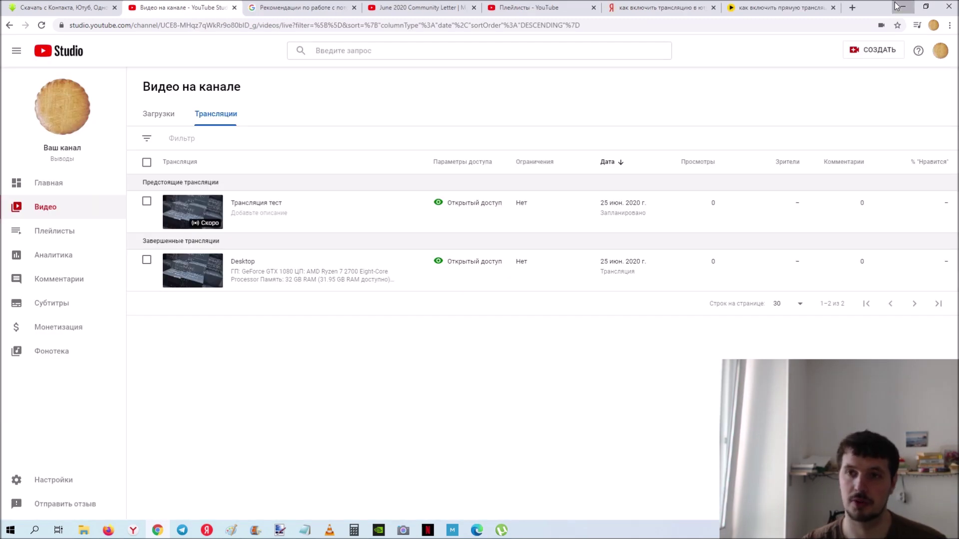
Step: Switch to GeForce Experience, start a live broadcast to YouTube from its overlay and close the overlay
{"action": "left_click", "coordinate": [898, 6]}
{"action": "mouse_move", "coordinate": [724, 44]}
{"action": "left_mouse_down"}
{"action": "mouse_move", "coordinate": [692, 39]}
{"action": "mouse_move", "coordinate": [718, 53]}
{"action": "left_mouse_up"}
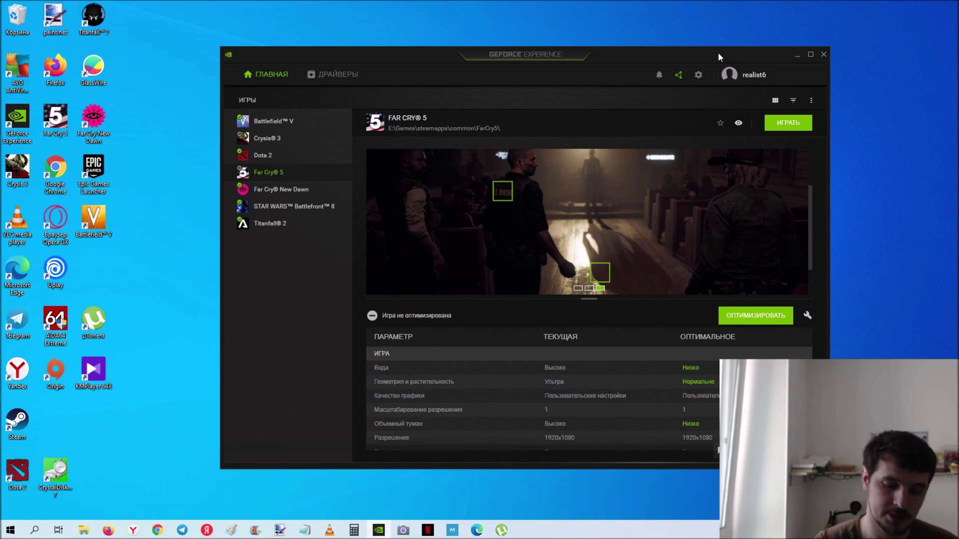
{"action": "key", "text": "alt+F8"}
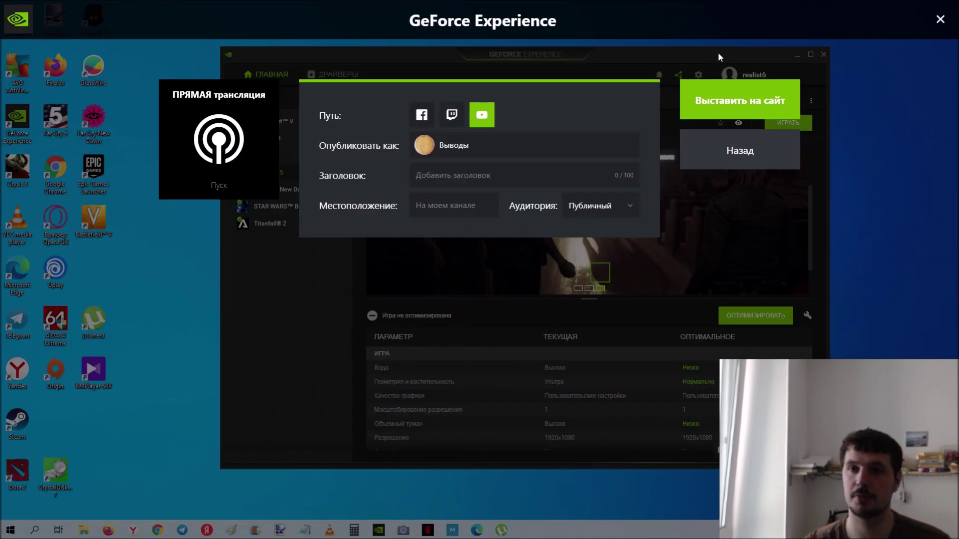
{"action": "left_click", "coordinate": [757, 110]}
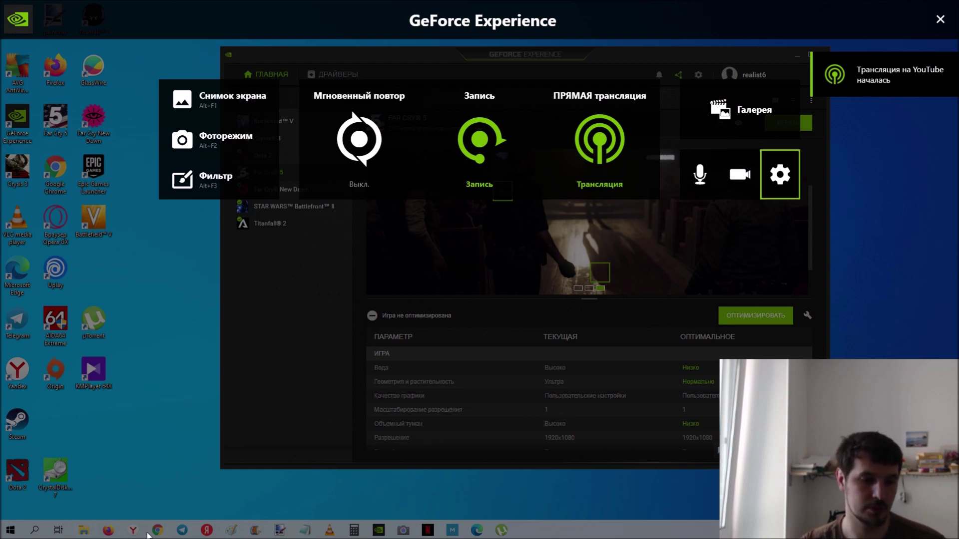
{"action": "left_click", "coordinate": [895, 111]}
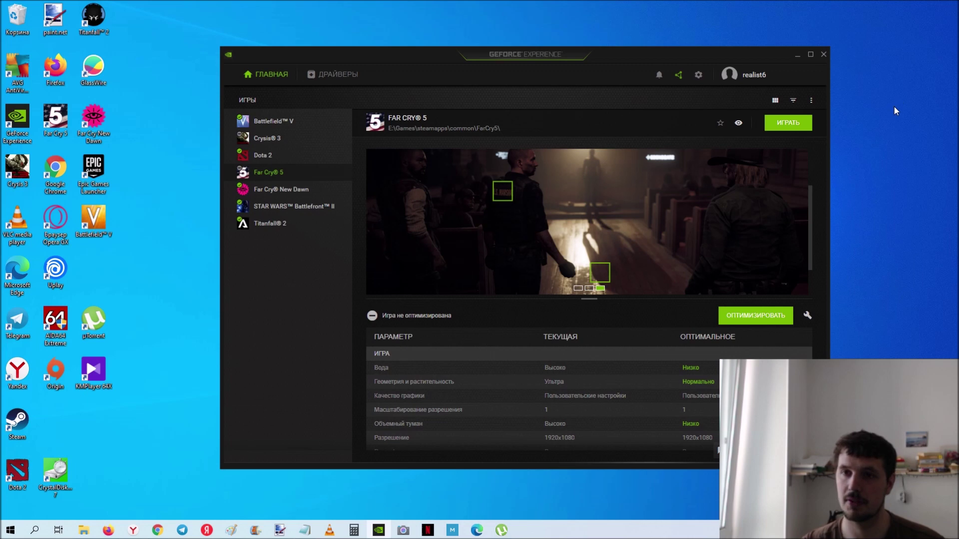
Step: Switch back to Chrome, open the YouTube channel page and check its home and video listings for the live broadcast
{"action": "left_click", "coordinate": [158, 530]}
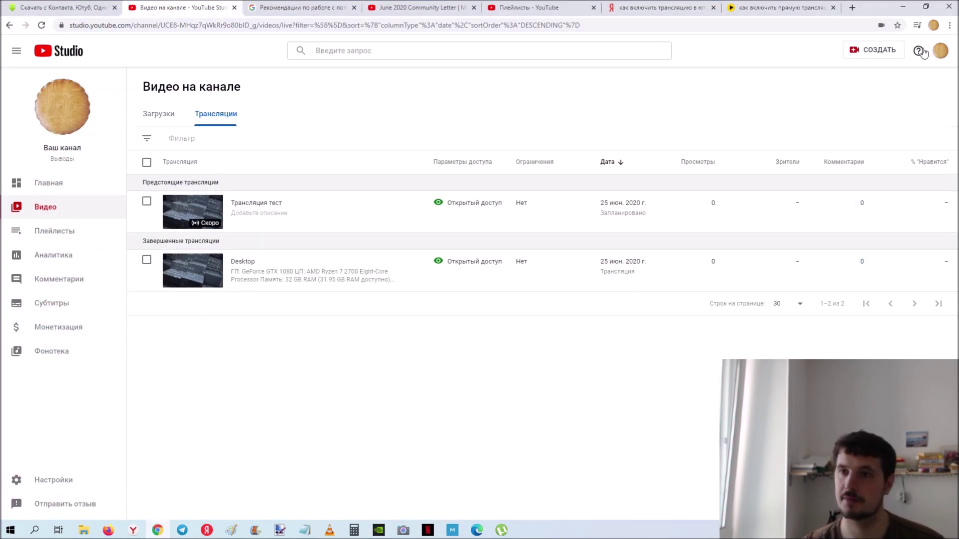
{"action": "left_click", "coordinate": [941, 51]}
{"action": "left_click", "coordinate": [859, 107]}
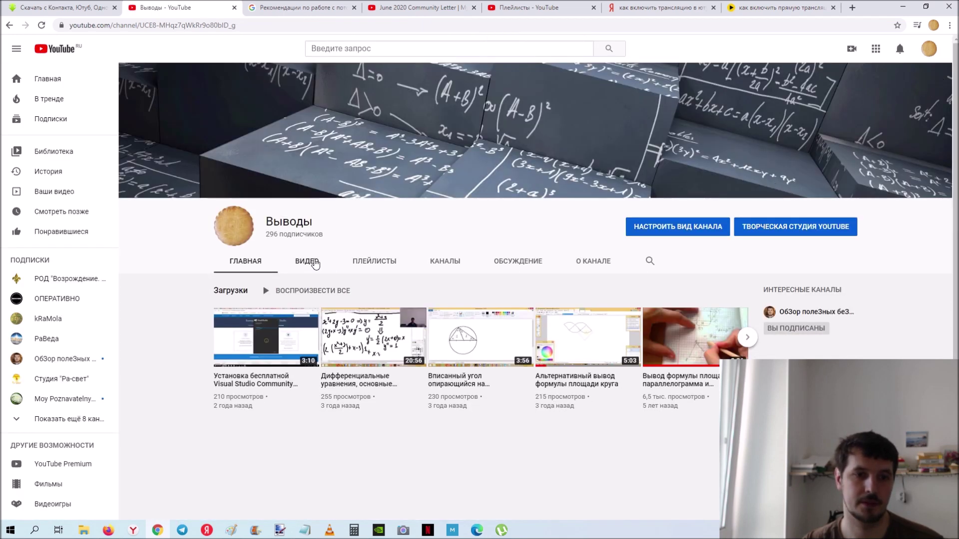
{"action": "left_click", "coordinate": [314, 263]}
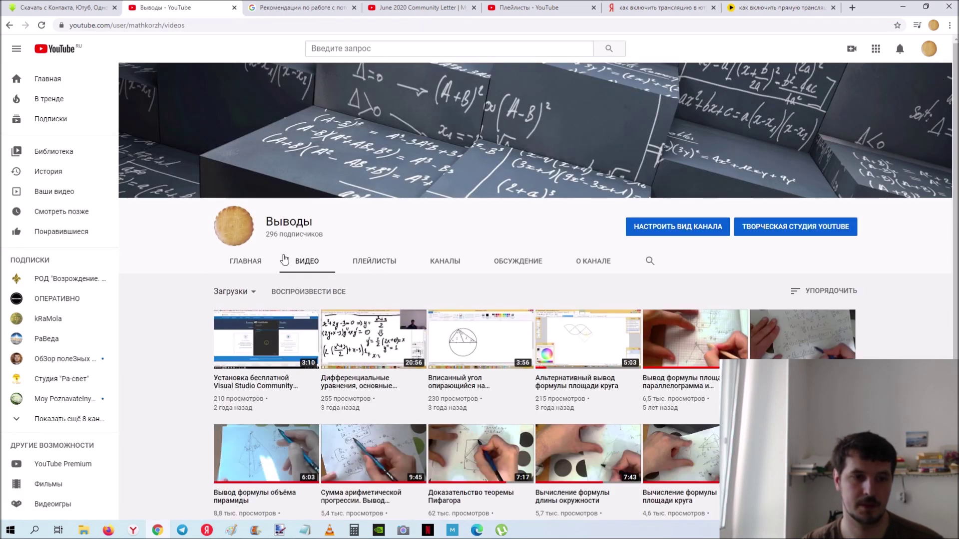
{"action": "left_click", "coordinate": [249, 261]}
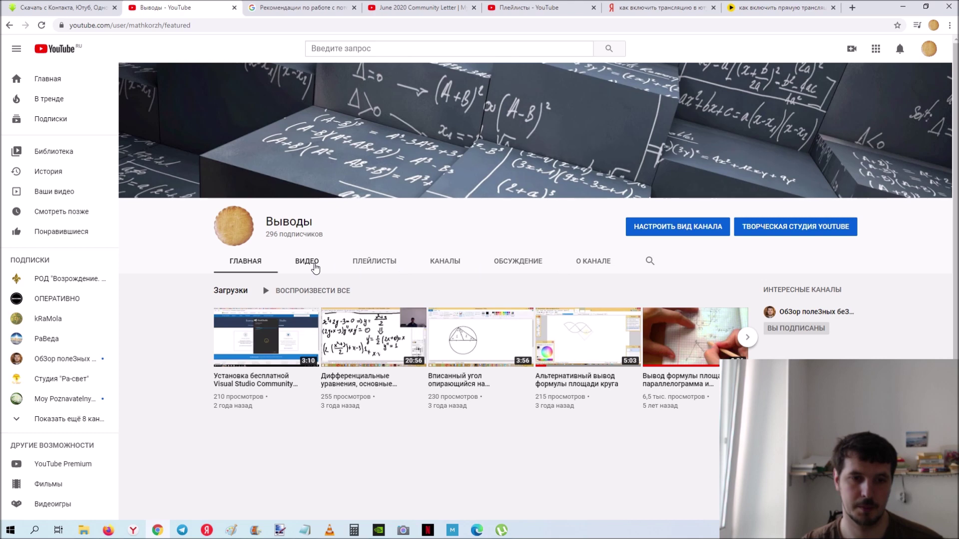
{"action": "scroll", "coordinate": [401, 261], "scroll_direction": "down", "scroll_amount": 4}
{"action": "scroll", "coordinate": [329, 258], "scroll_direction": "up", "scroll_amount": 4}
{"action": "left_click", "coordinate": [318, 259]}
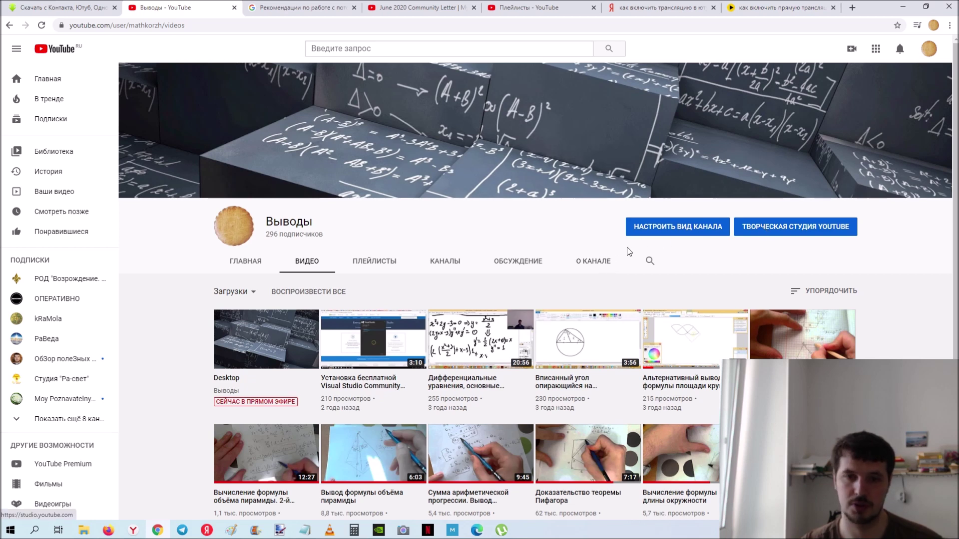
Step: Open the live streams list in YouTube Studio and check the available options for the current broadcast
{"action": "left_click", "coordinate": [752, 231]}
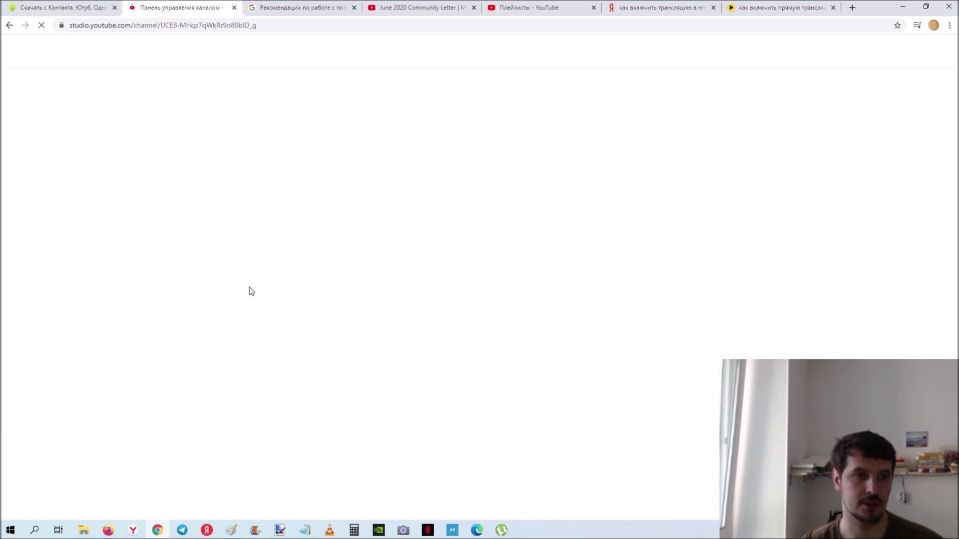
{"action": "left_click", "coordinate": [69, 210]}
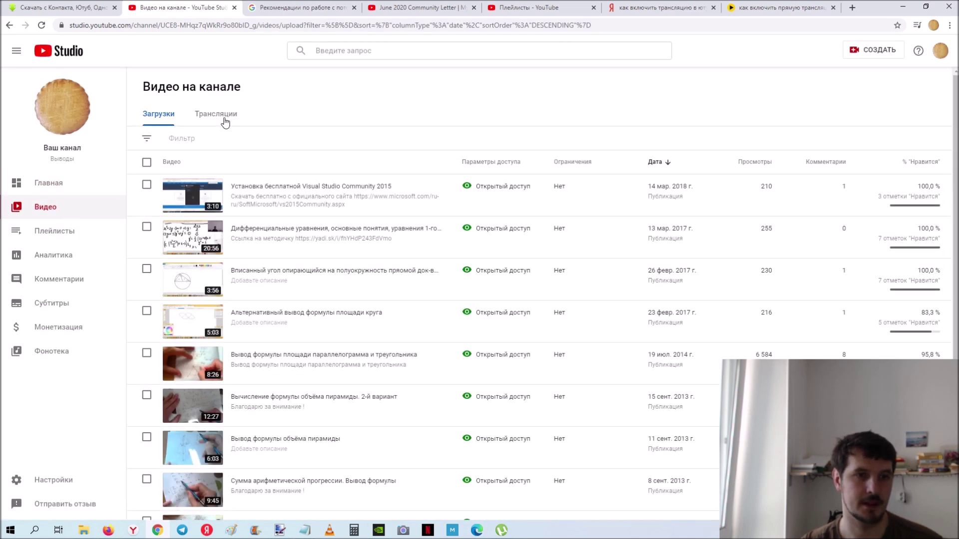
{"action": "left_click", "coordinate": [224, 119]}
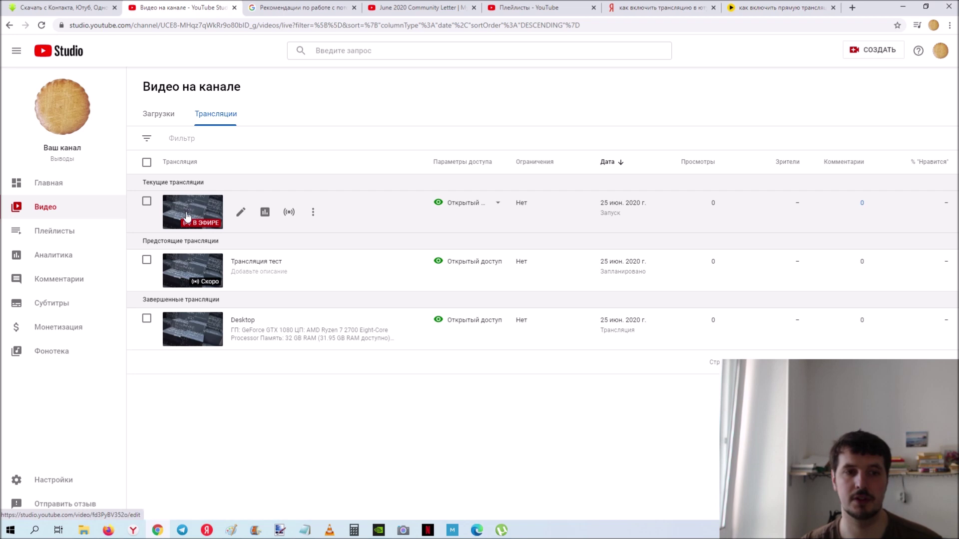
{"action": "left_click", "coordinate": [313, 212]}
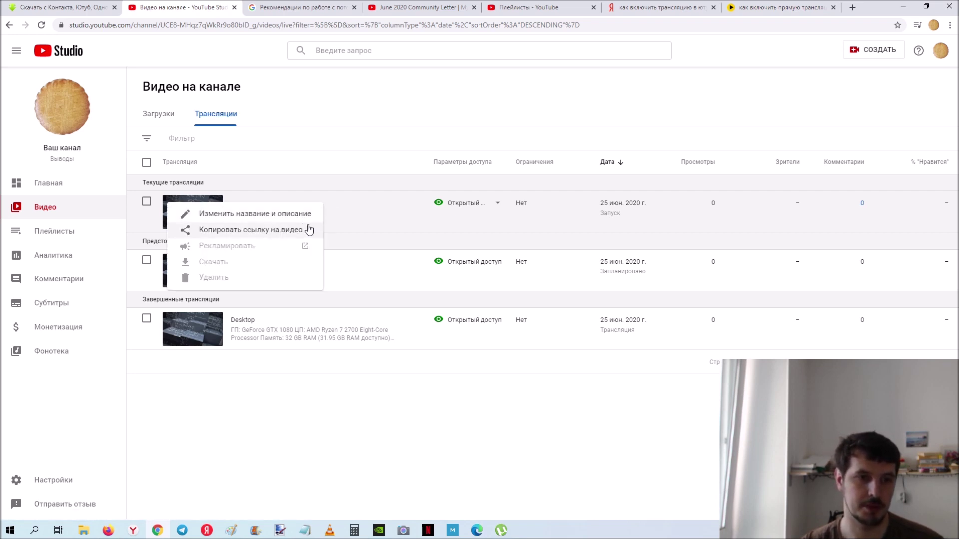
{"action": "left_click", "coordinate": [387, 169]}
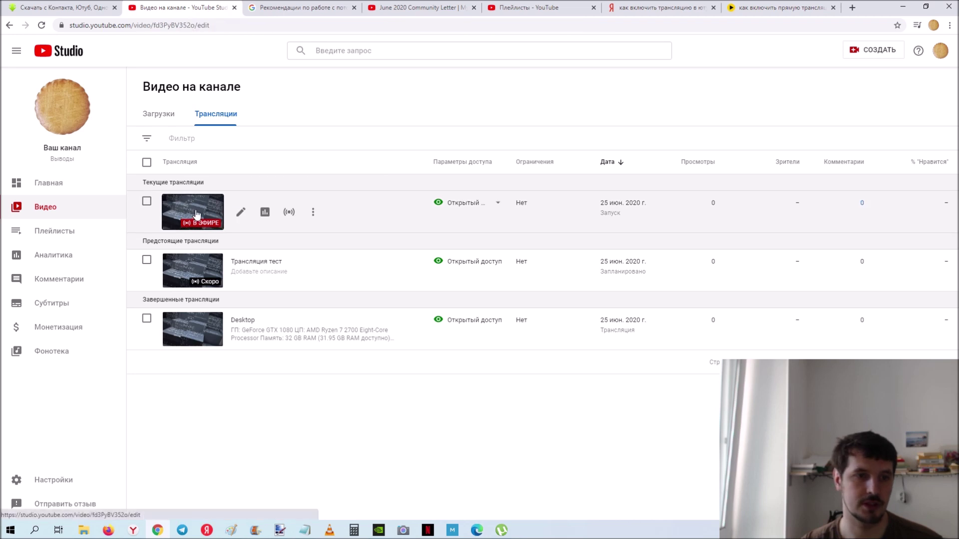
Step: Examine the current broadcast's details and analytics, and return to the live streams list
{"action": "left_click", "coordinate": [195, 215]}
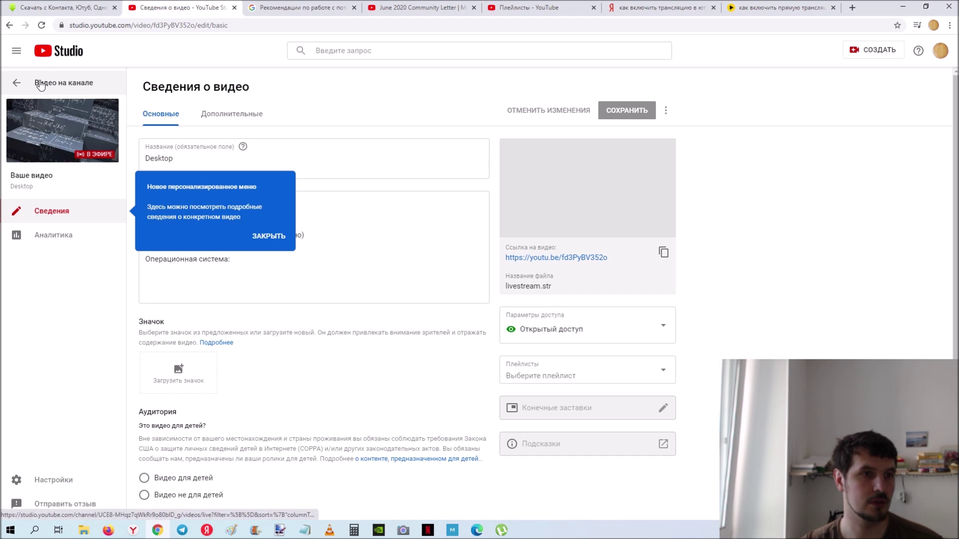
{"action": "left_click", "coordinate": [47, 240]}
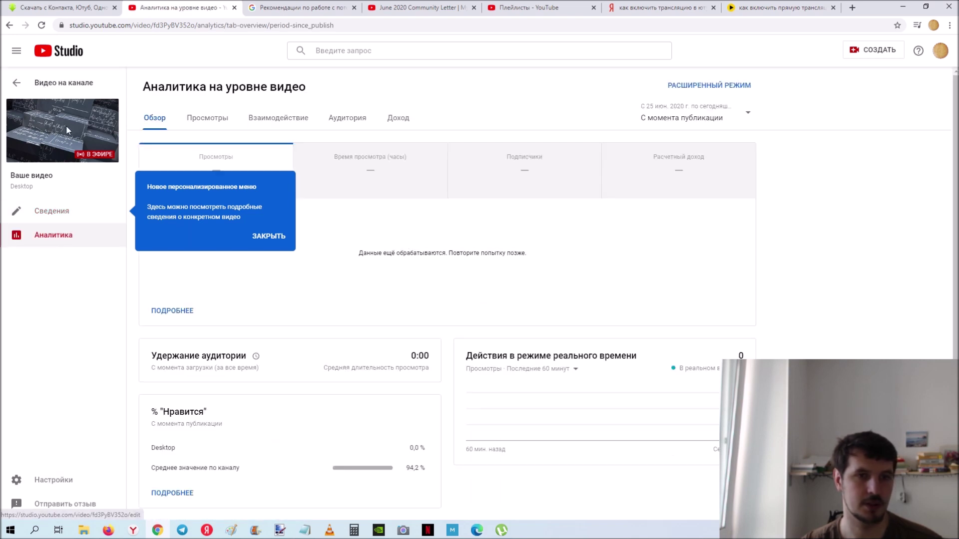
{"action": "left_click", "coordinate": [9, 25]}
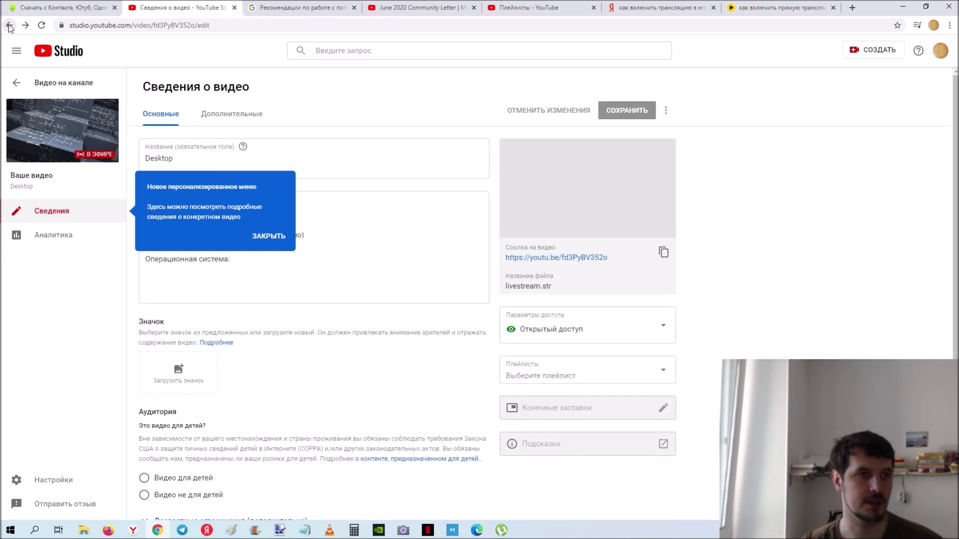
{"action": "left_click", "coordinate": [9, 25]}
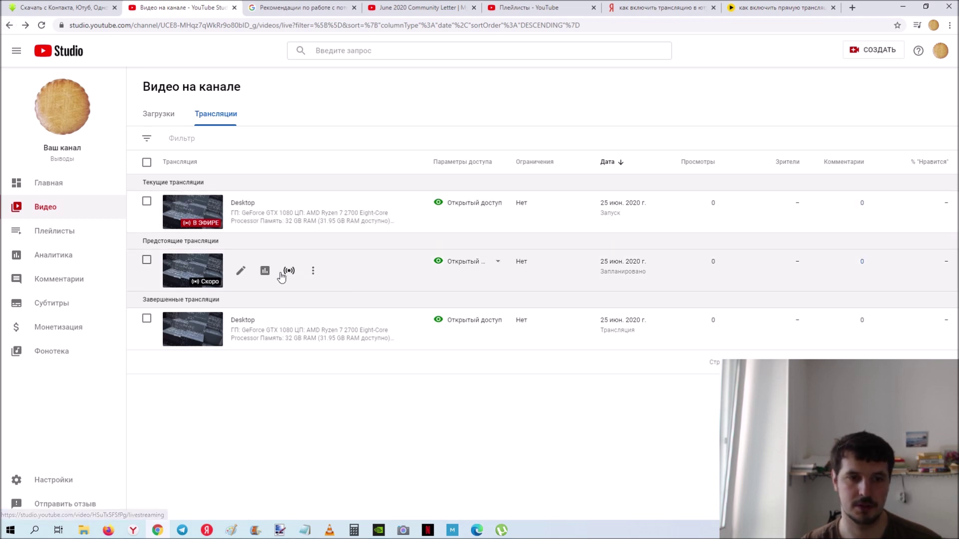
Step: View the details of the upcoming stream "Трансляция тест" and return to the live streams list
{"action": "left_click", "coordinate": [200, 269]}
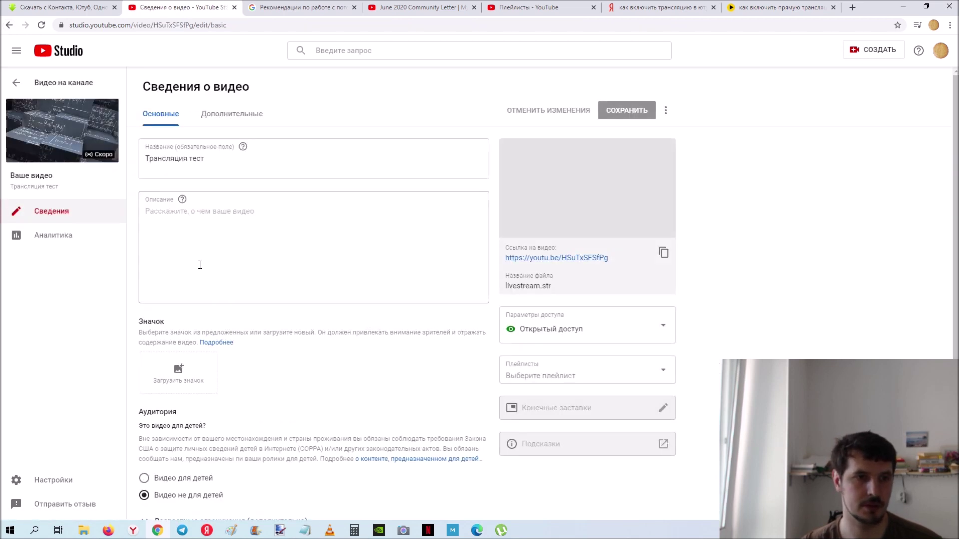
{"action": "left_click", "coordinate": [10, 27]}
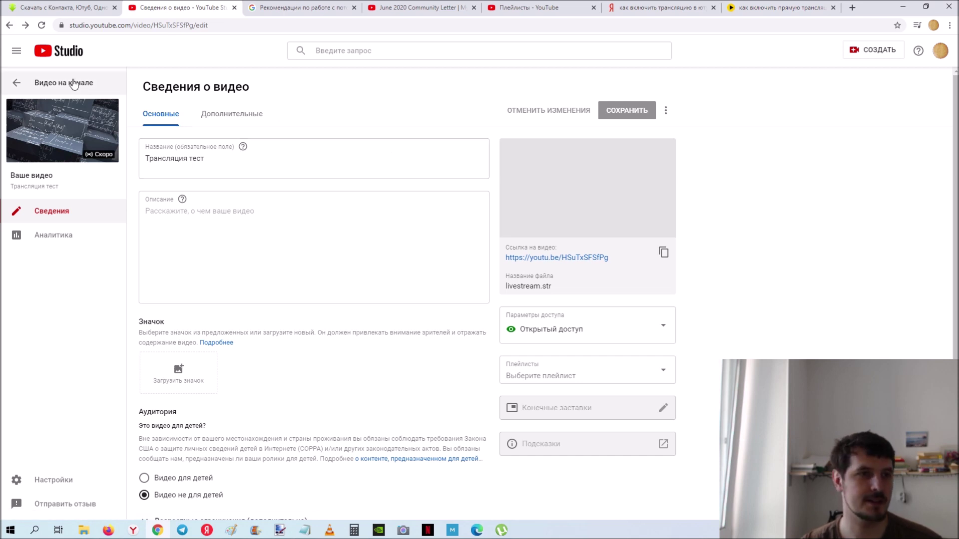
{"action": "left_click", "coordinate": [10, 25]}
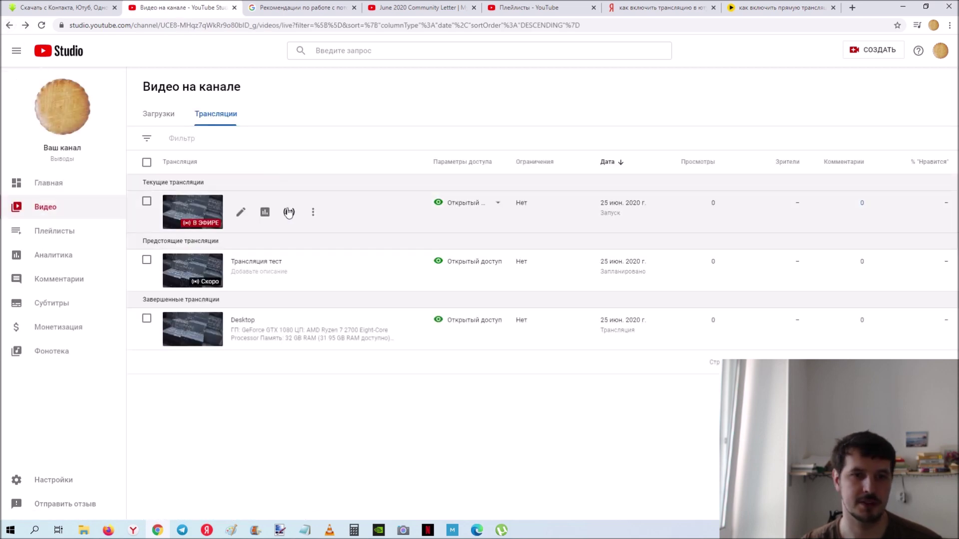
Step: Open the current broadcast's details and follow its video link to watch the live stream on YouTube
{"action": "left_click", "coordinate": [207, 204]}
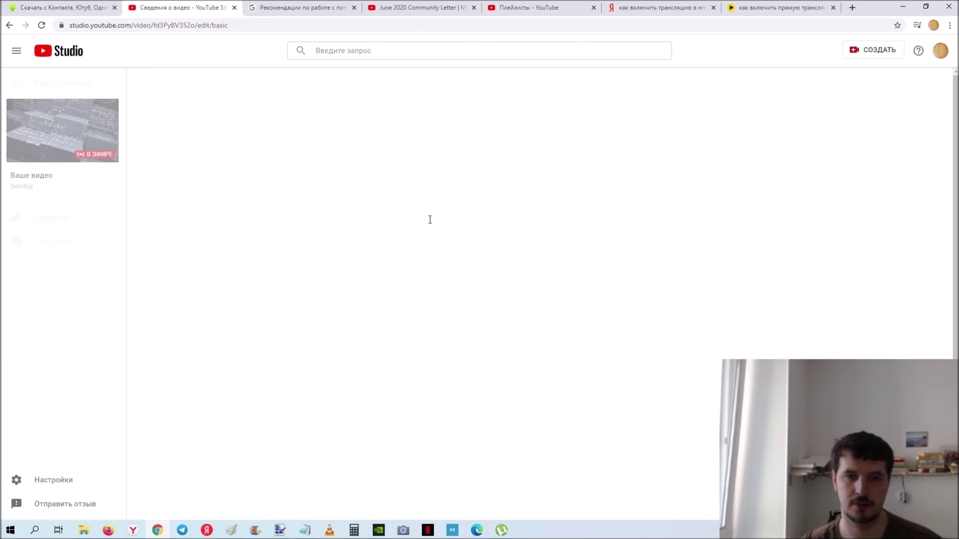
{"action": "left_click", "coordinate": [577, 256]}
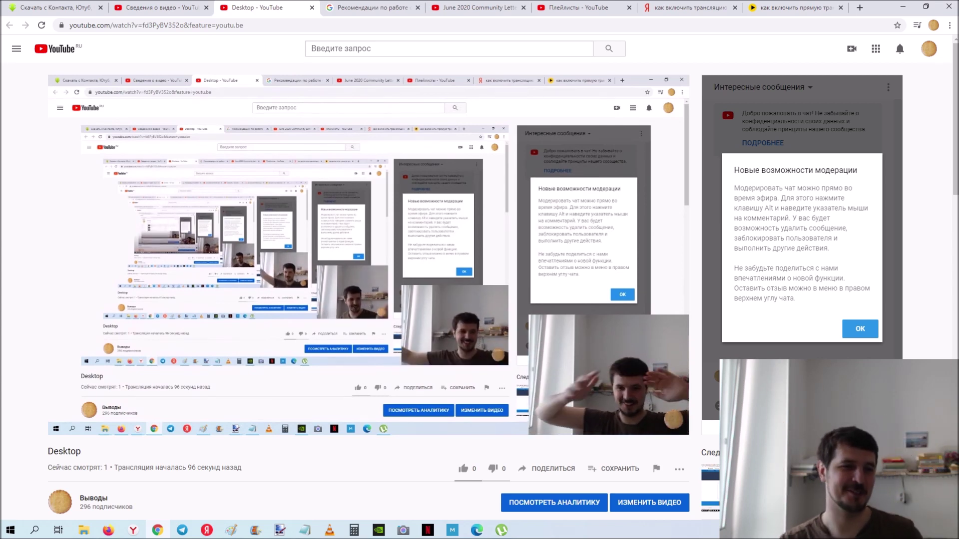
{"action": "mouse_move", "coordinate": [189, 248]}
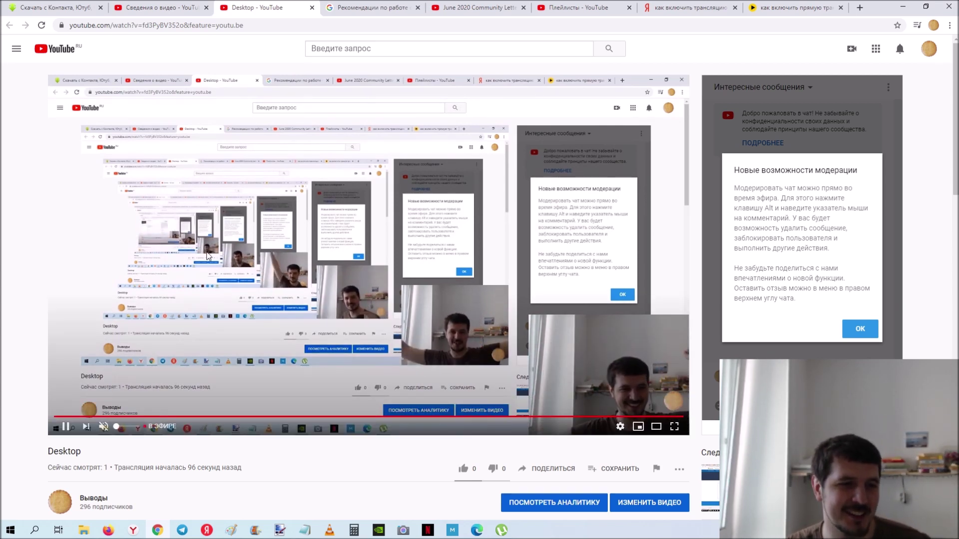